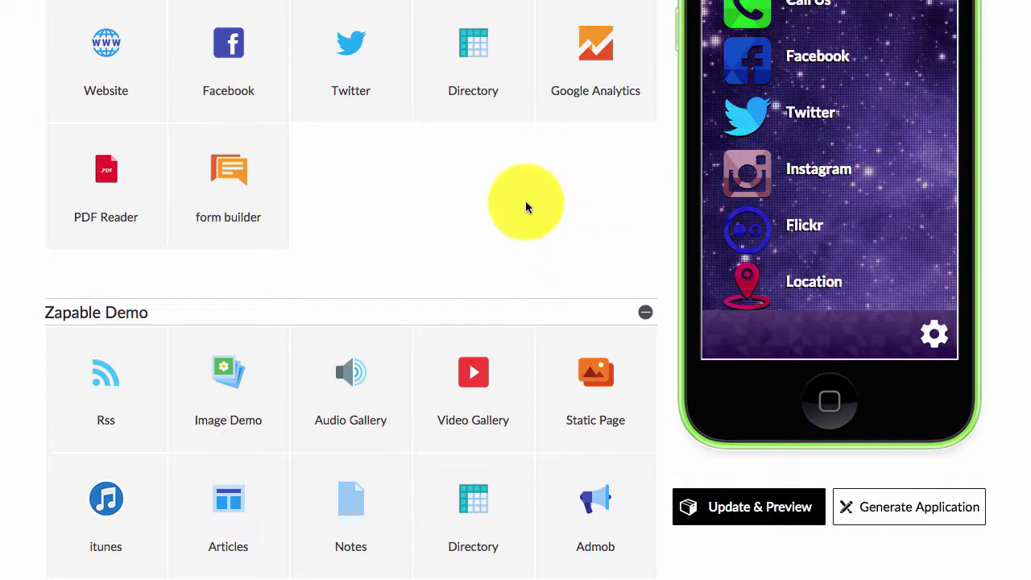
Open the Facebook feature in the Zapable Demo feature list for editing
scroll(492, 209, "down", 2)
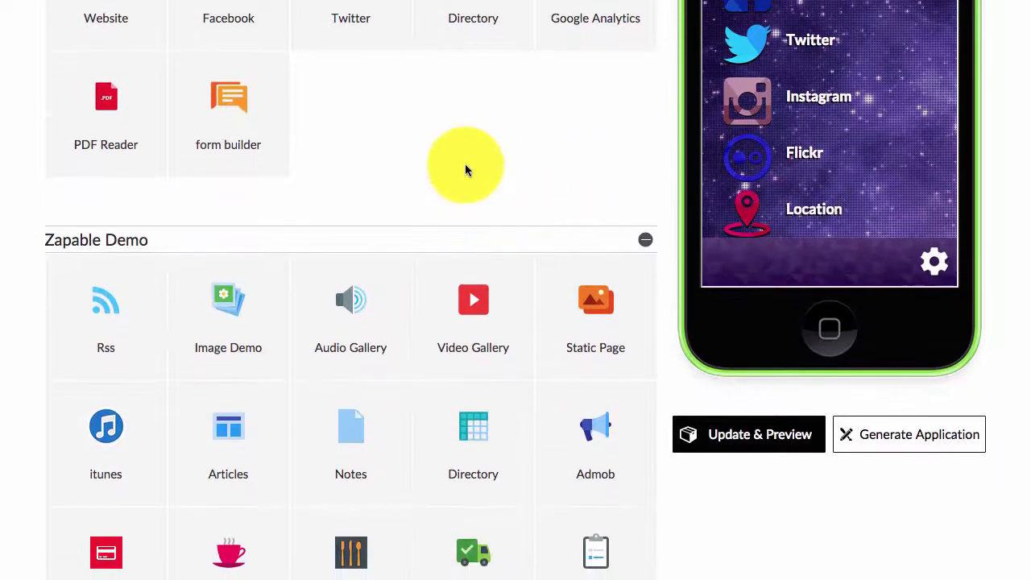
scroll(467, 168, "down", 6)
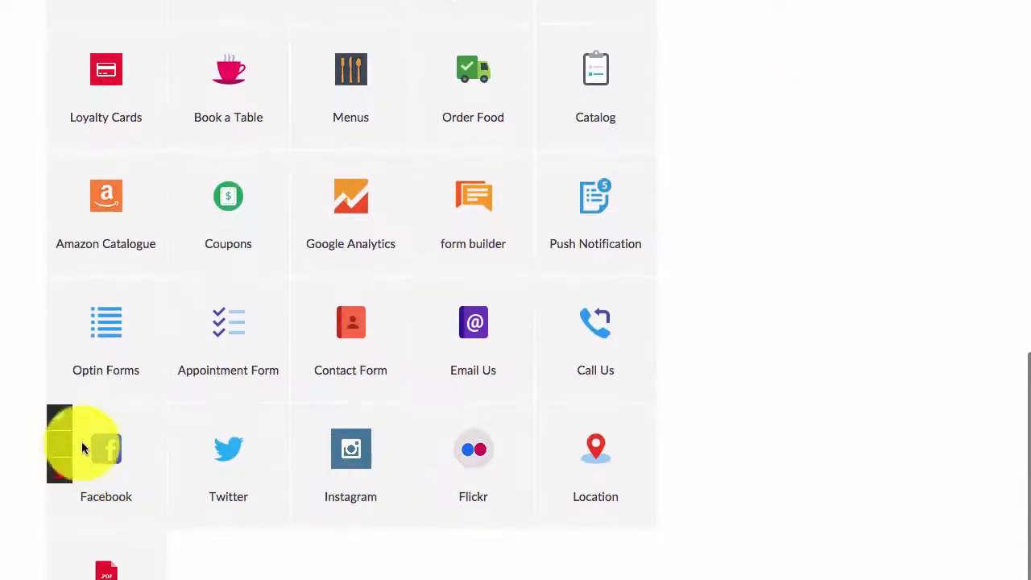
left_click(68, 420)
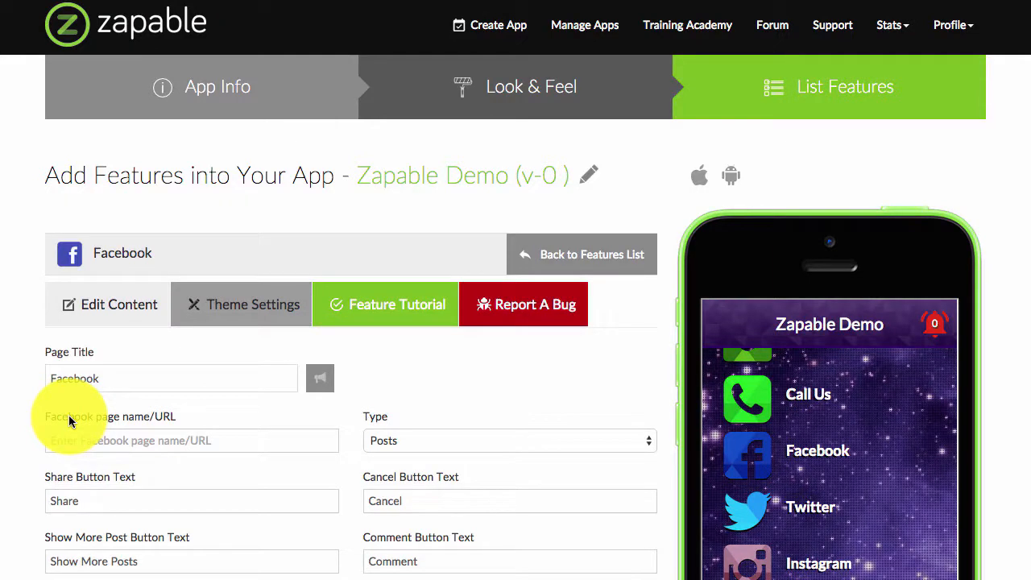
scroll(606, 361, "down", 2)
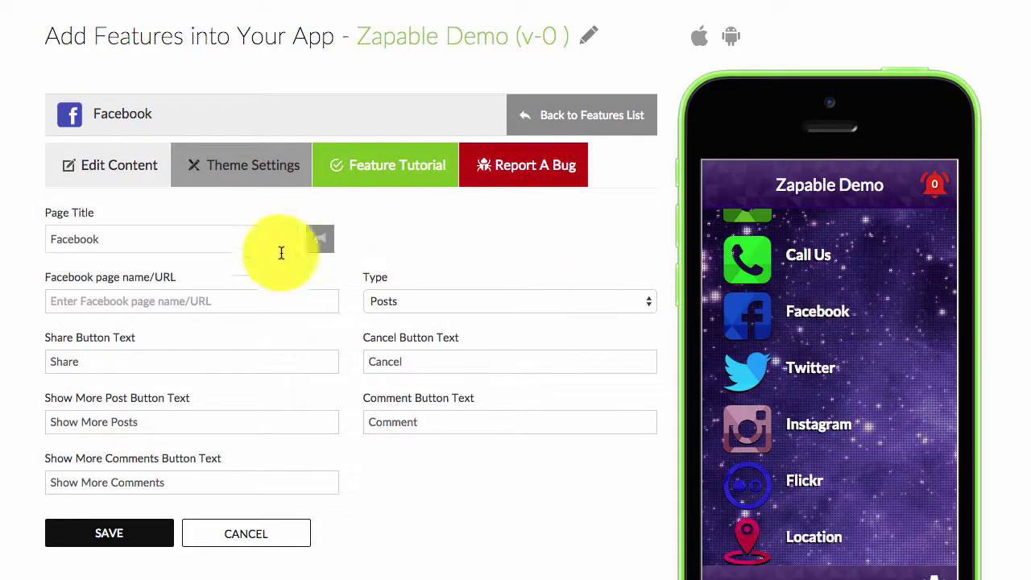
mouse_move(321, 246)
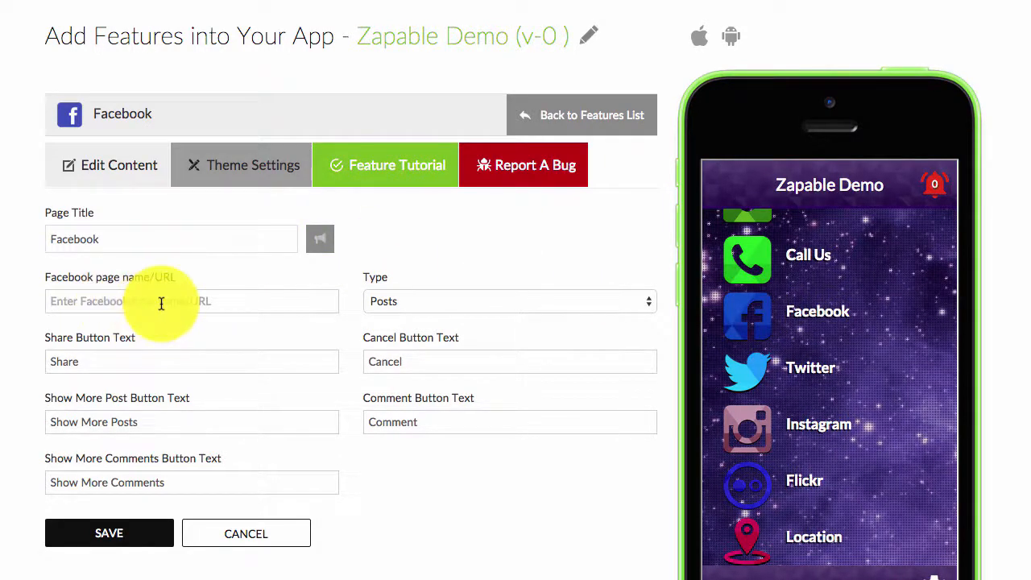
Look up the team's Facebook page and choose Green Bay Packers (Sports Team) as the feature's page
left_click(112, 299)
key("ctrl+v")
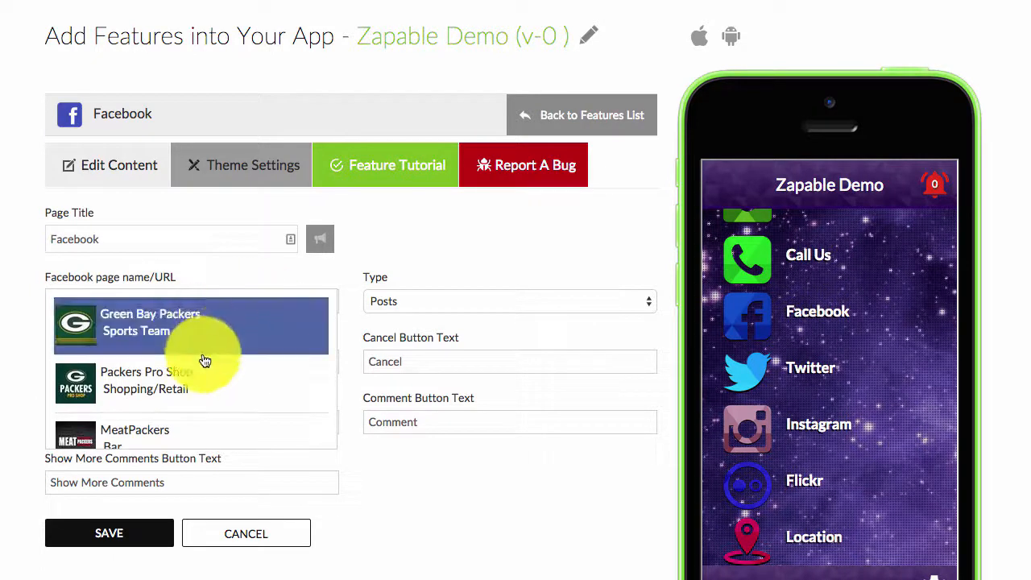
scroll(205, 361, "down", 5)
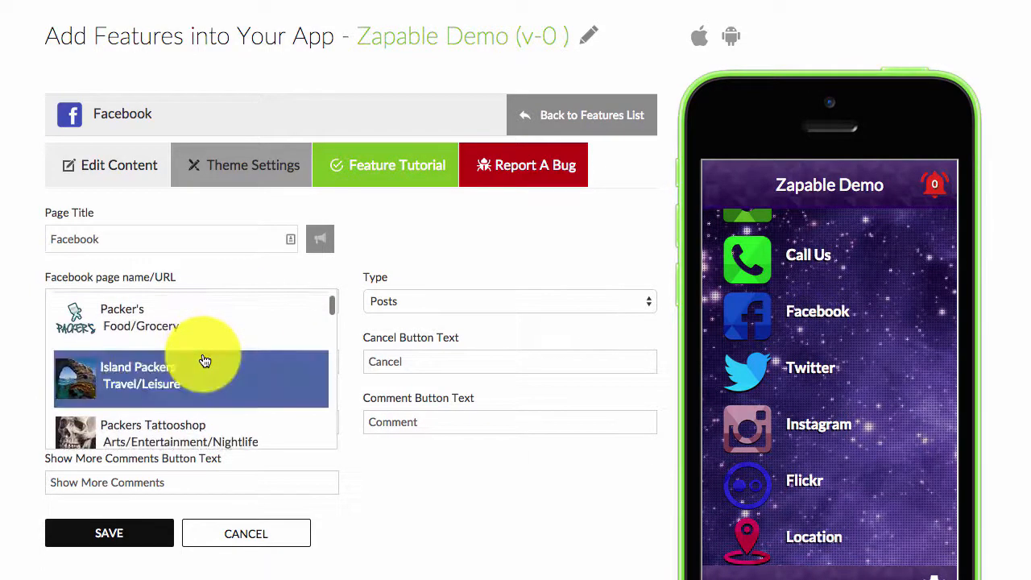
scroll(205, 361, "down", 2)
scroll(174, 392, "up", 3)
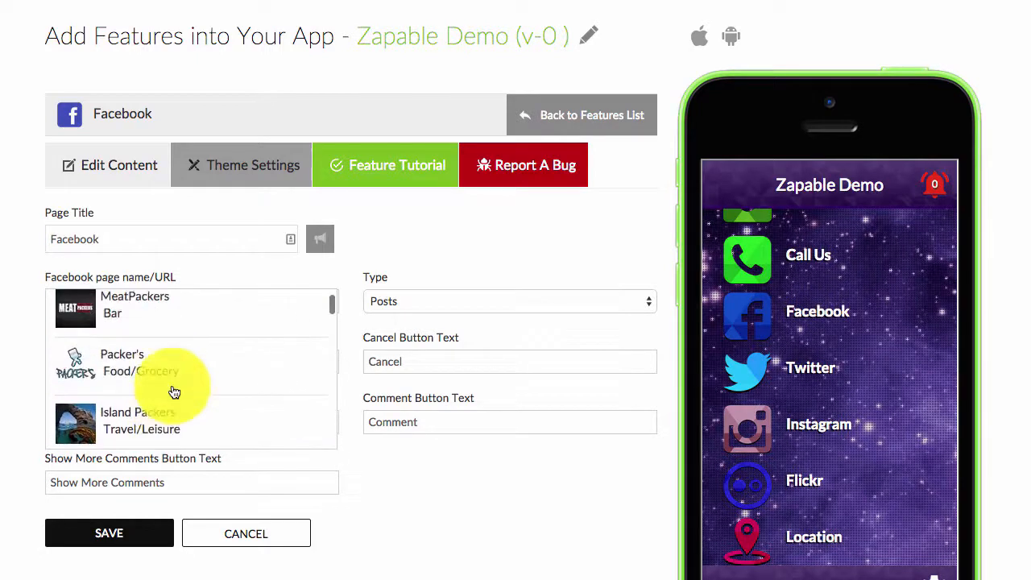
scroll(174, 392, "up", 5)
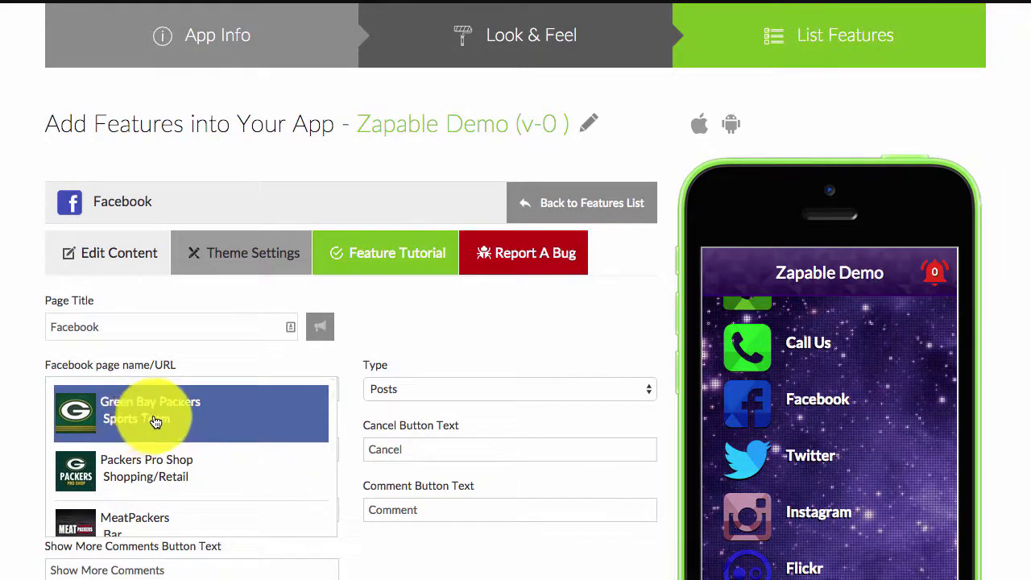
left_click(155, 421)
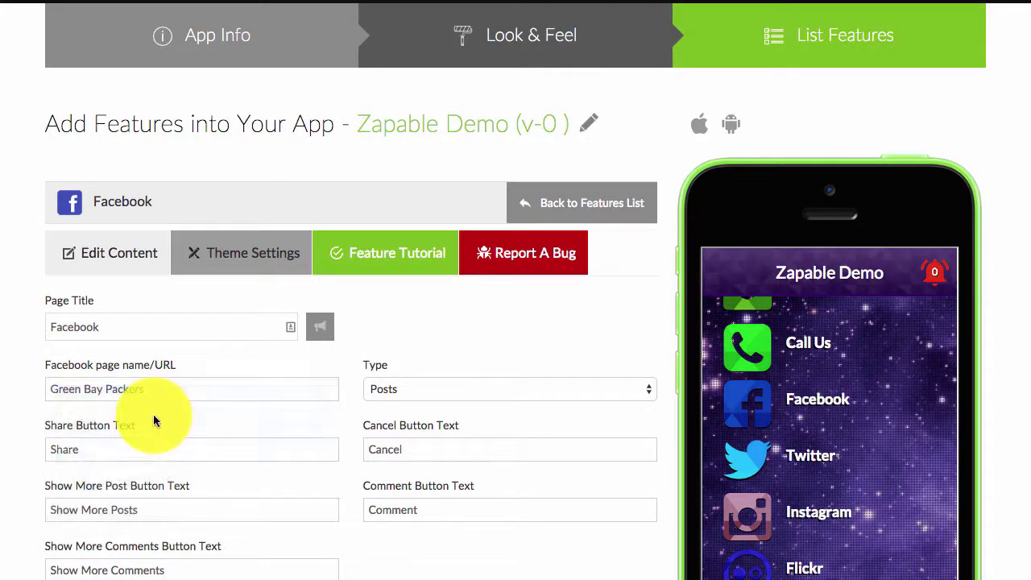
Save the Facebook feature's content and update the app preview
scroll(236, 417, "down", 2)
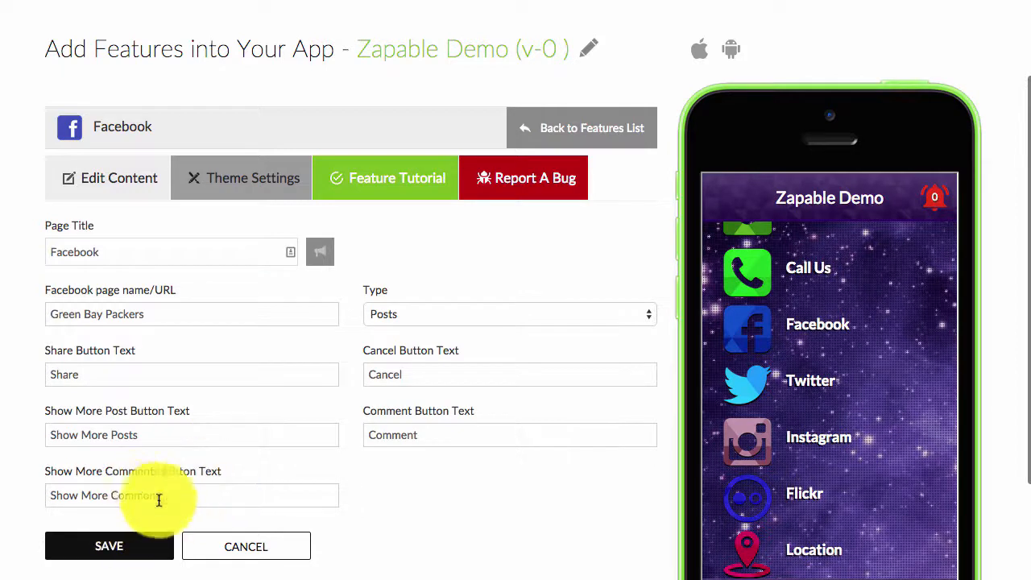
left_click(129, 542)
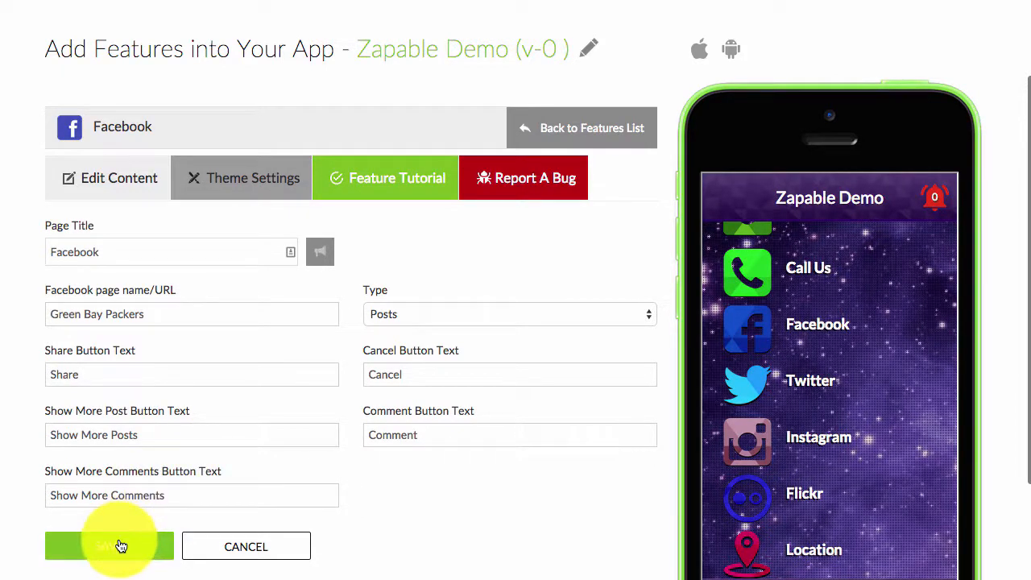
scroll(846, 379, "down", 5)
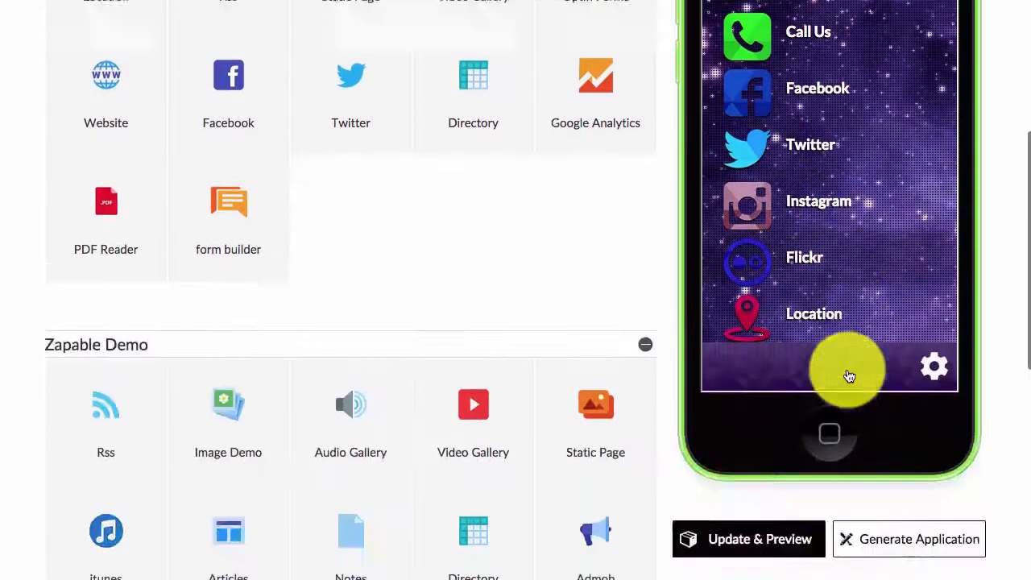
left_click(766, 420)
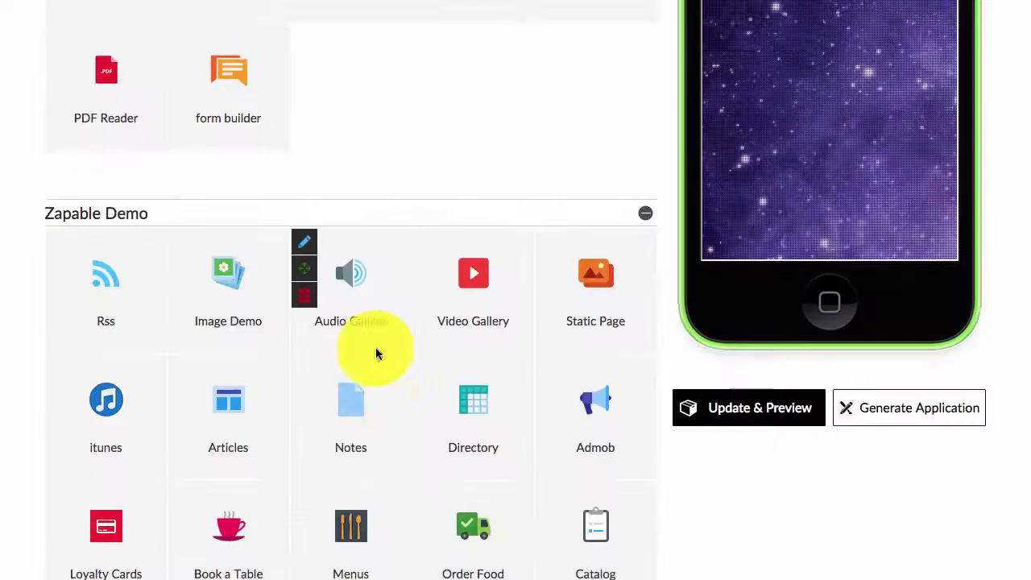
Reopen the Zapable Demo Facebook feature for editing and open its Facebook page in the phone preview
scroll(375, 346, "down", 6)
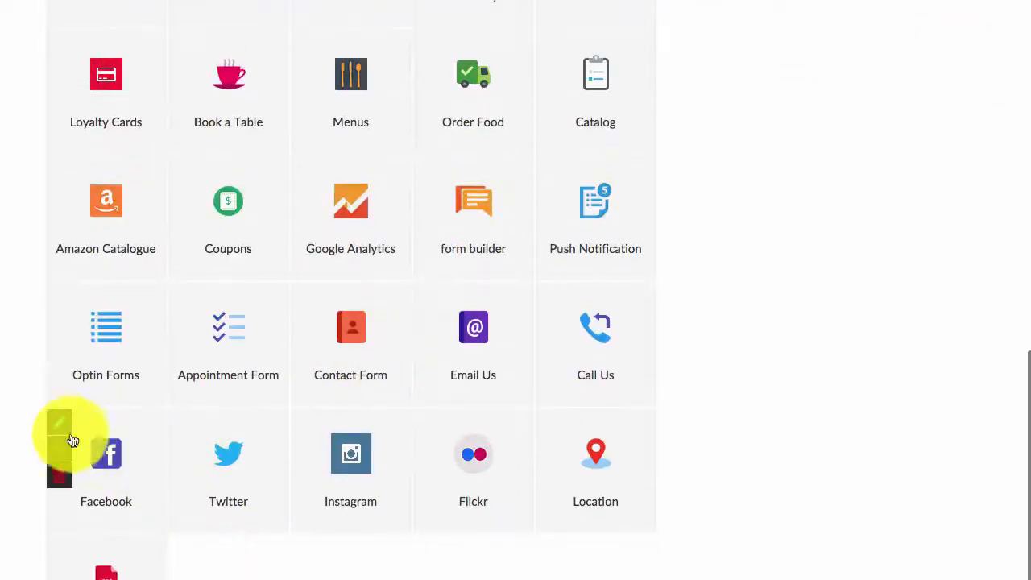
left_click(60, 427)
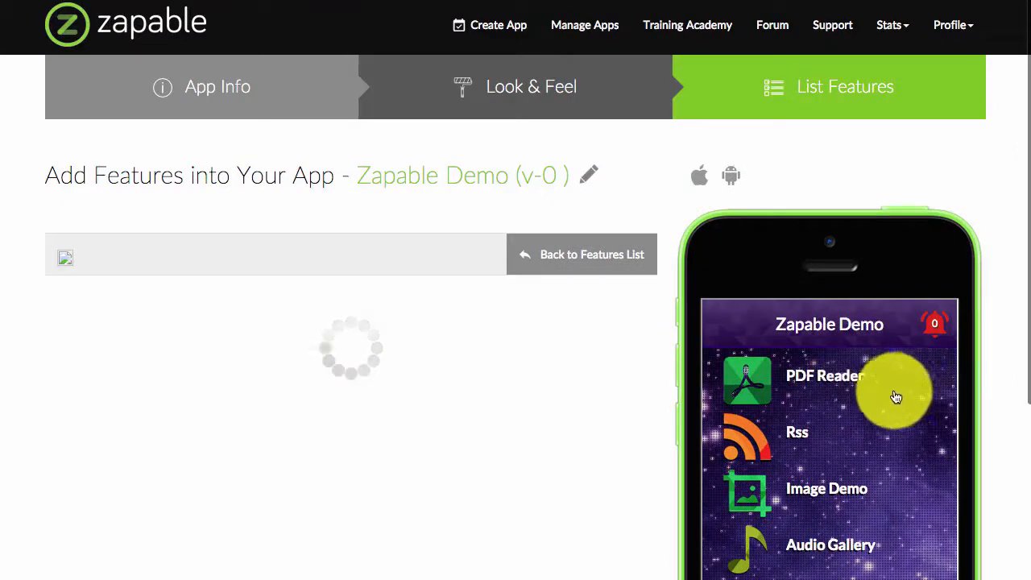
scroll(856, 414, "down", 2)
scroll(856, 414, "down", 3)
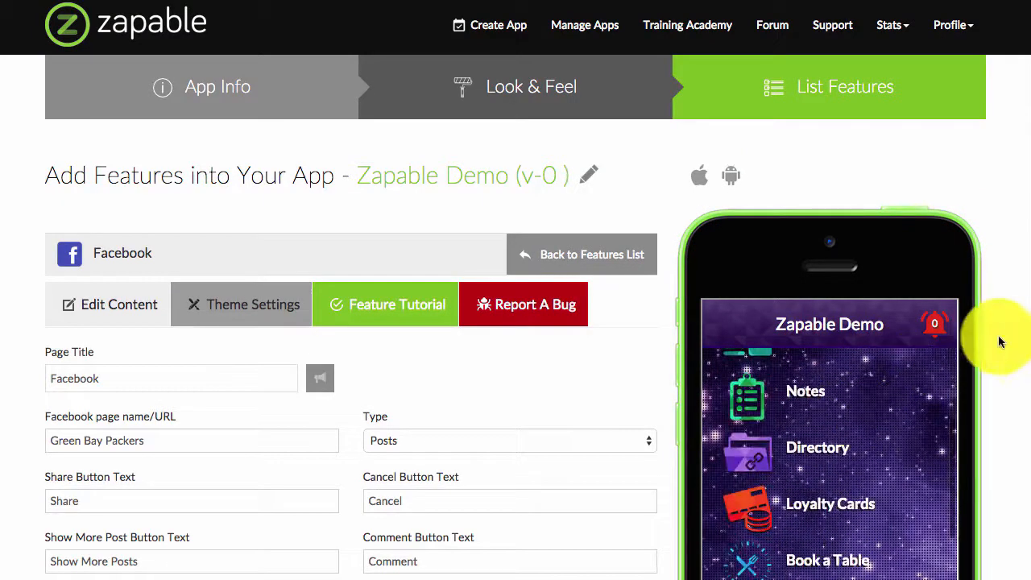
scroll(1001, 341, "down", 2)
scroll(1002, 346, "down", 1)
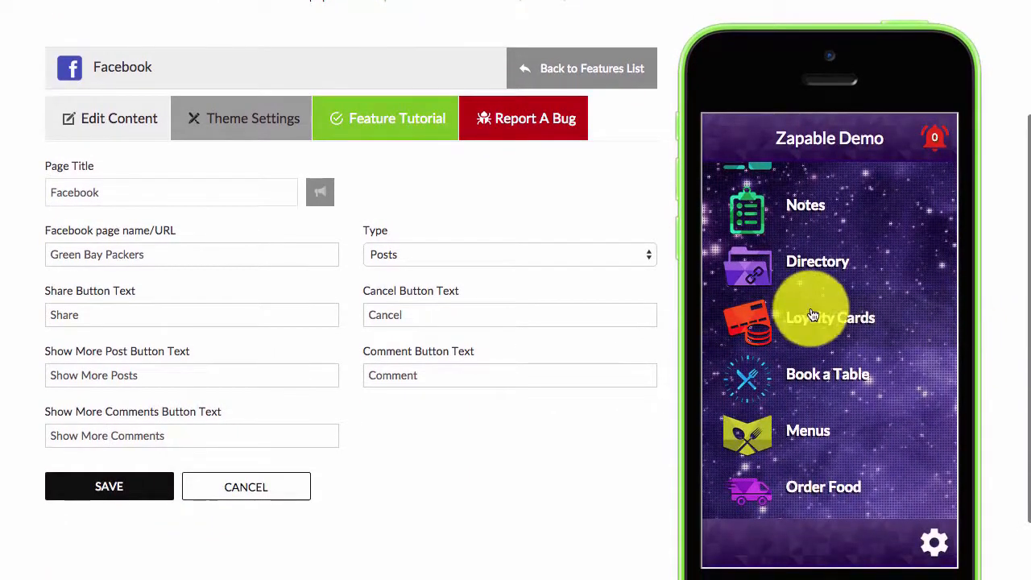
scroll(817, 322, "down", 3)
scroll(823, 314, "down", 6)
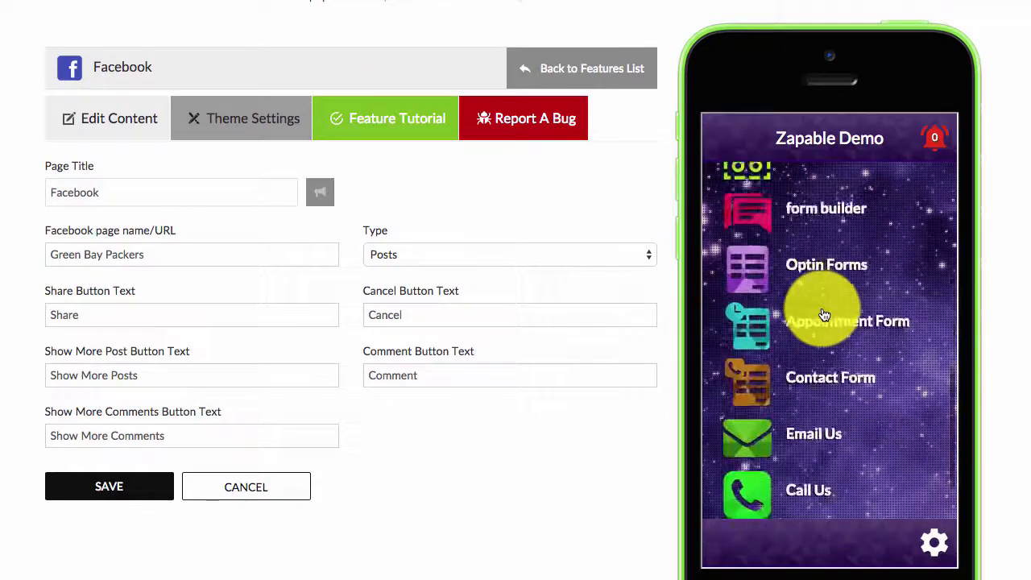
left_click(823, 392)
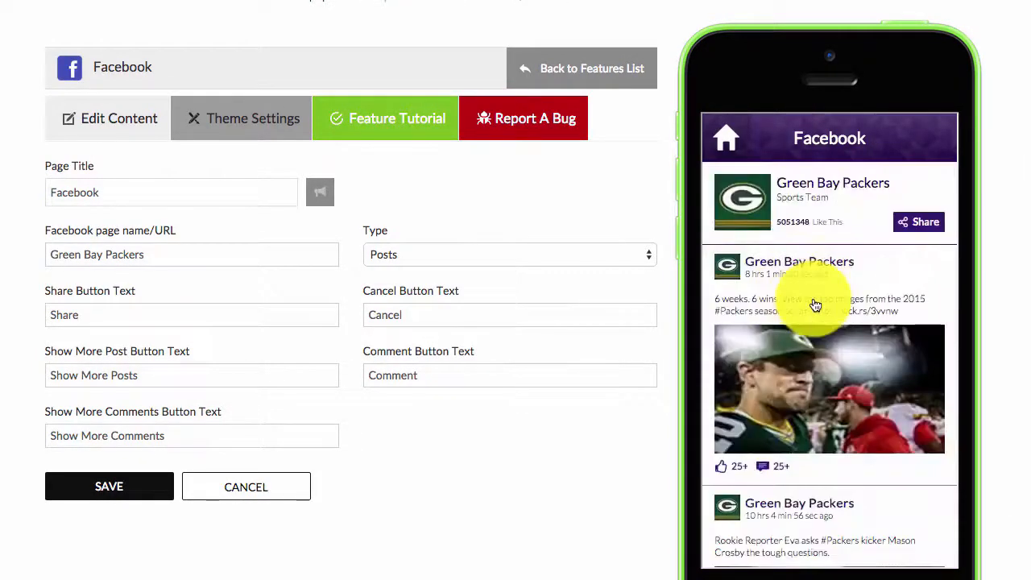
View the first Green Bay Packers post's photo enlarged in the phone preview and close it again
scroll(840, 291, "down", 3)
scroll(838, 288, "up", 3)
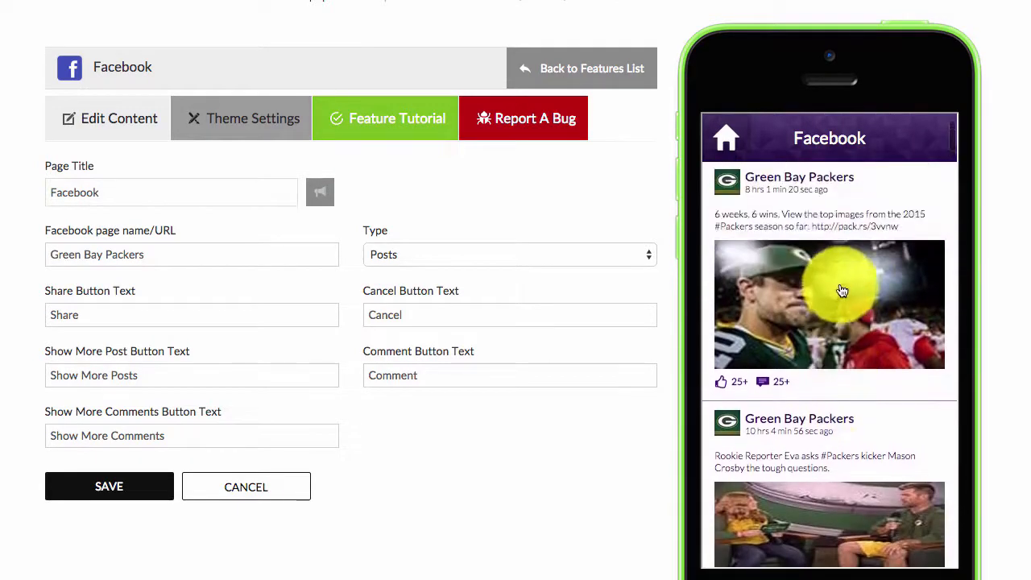
left_click(803, 303)
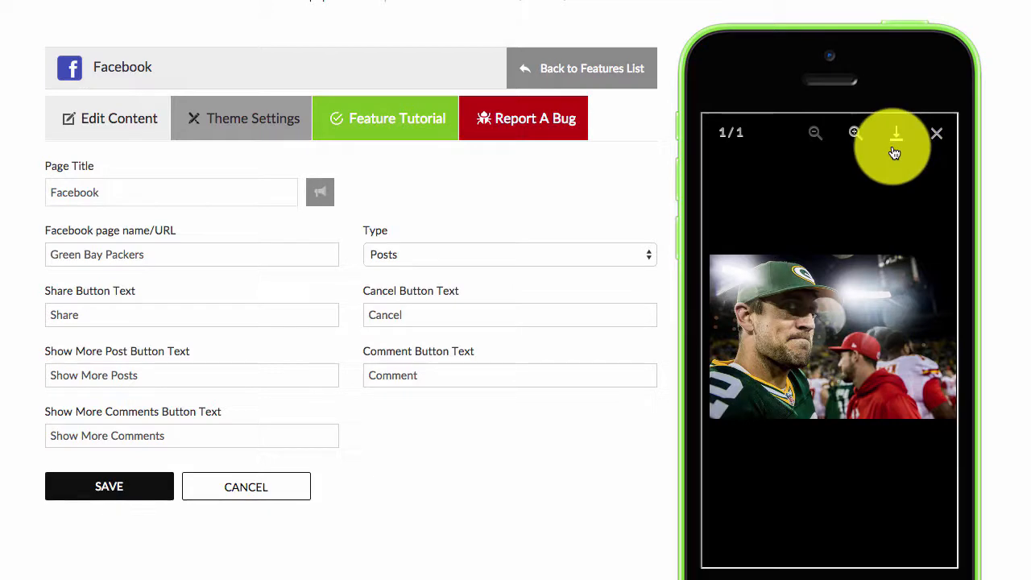
left_click(935, 134)
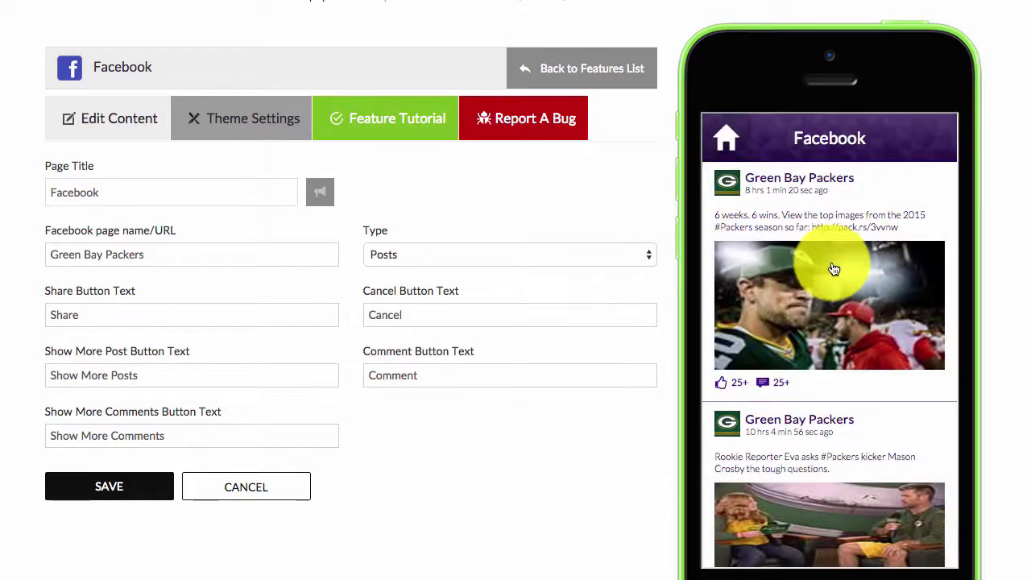
Open the first post's details in the preview and show more comments below its comment list
scroll(832, 269, "up", 1)
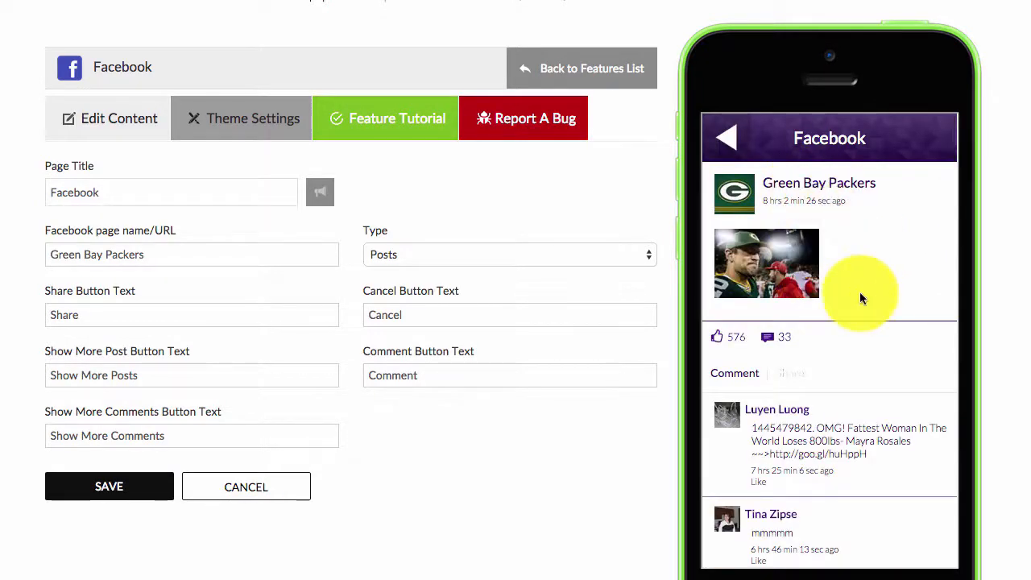
scroll(859, 291, "down", 3)
scroll(832, 346, "down", 10)
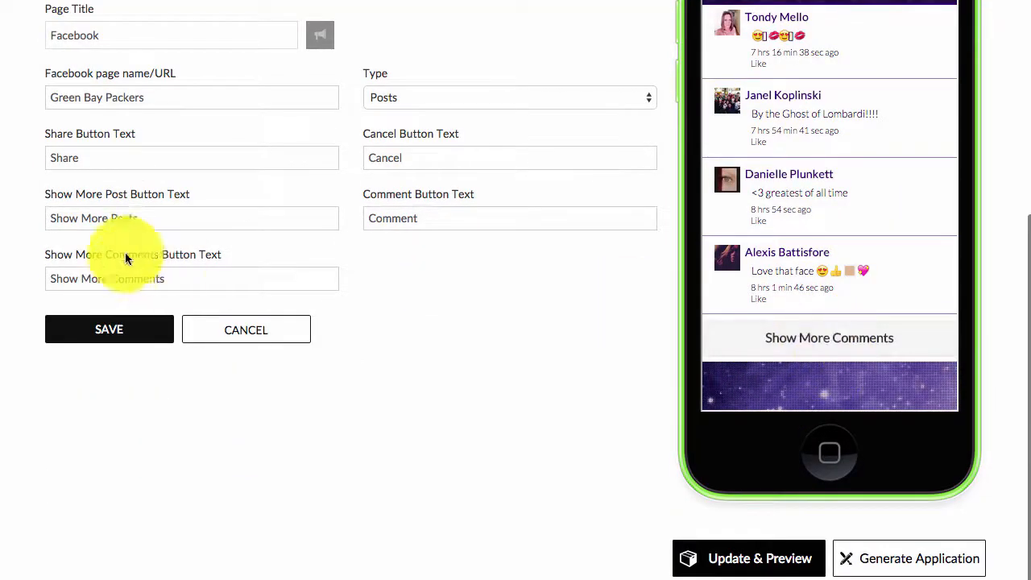
left_click_drag(180, 277, 30, 276)
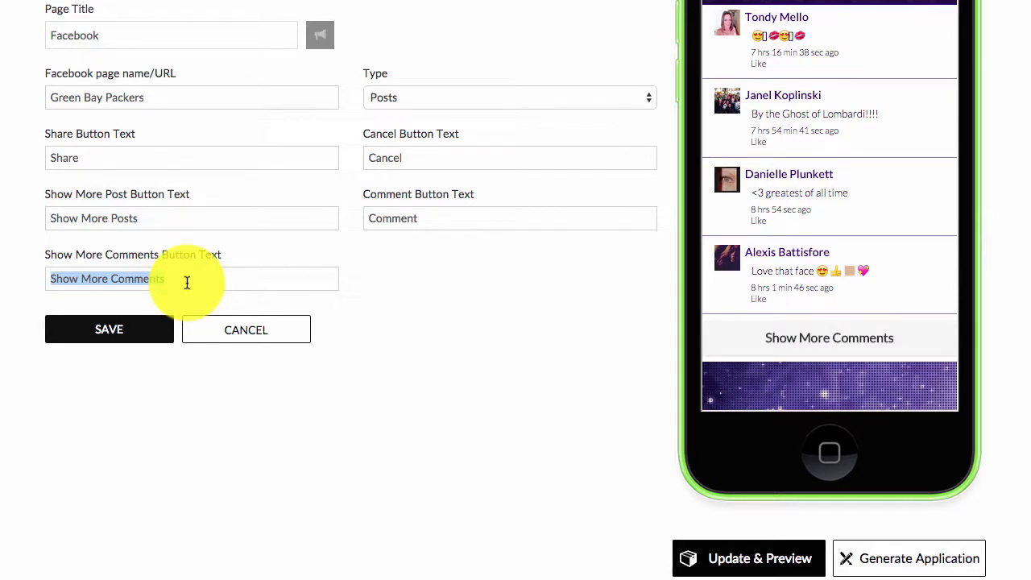
left_click(870, 339)
scroll(886, 346, "up", 10)
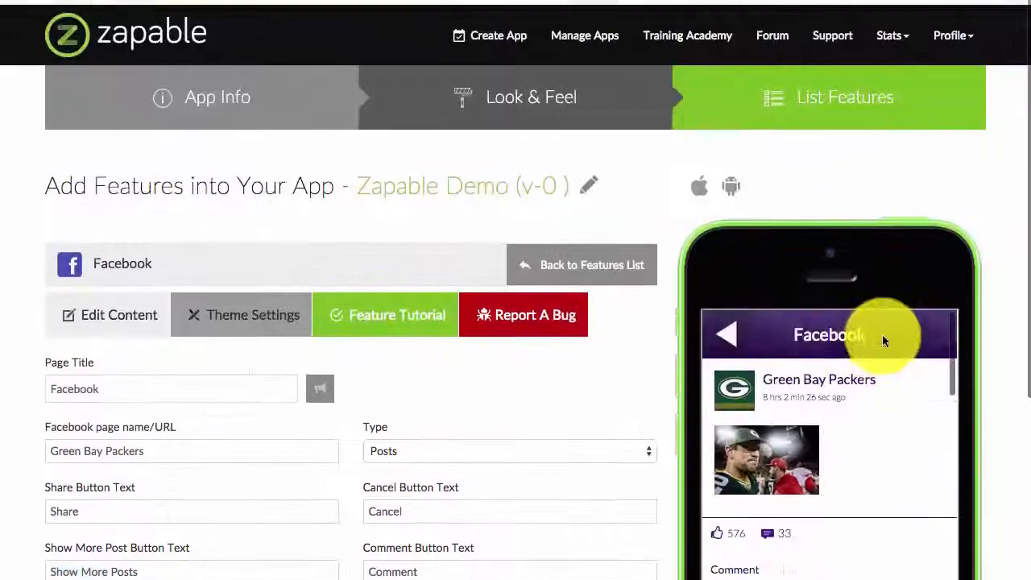
Reopen the first post to examine its like, comment and share options, and return to the feed to look over the posts
scroll(878, 366, "down", 1)
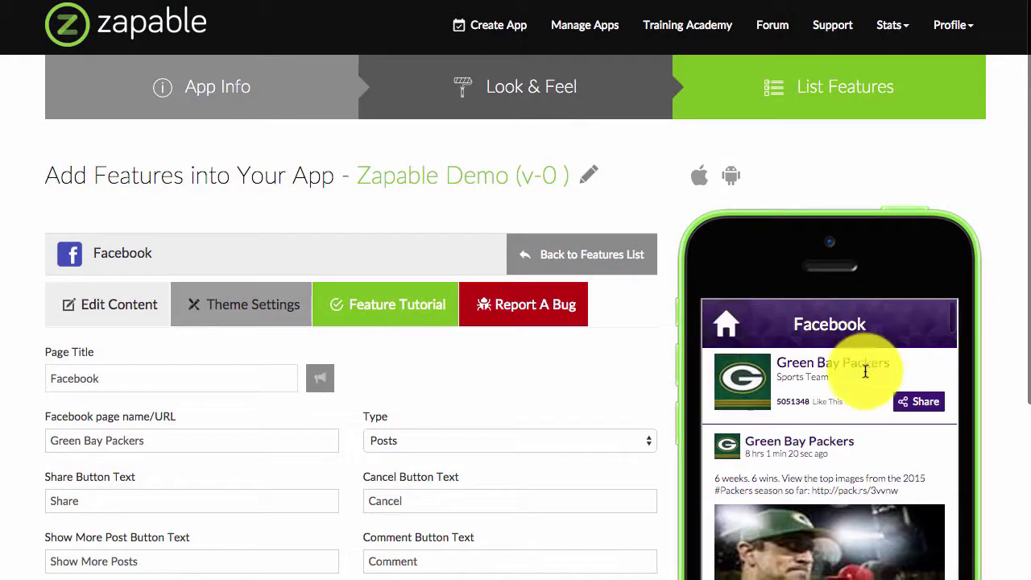
left_click(854, 451)
scroll(853, 450, "down", 2)
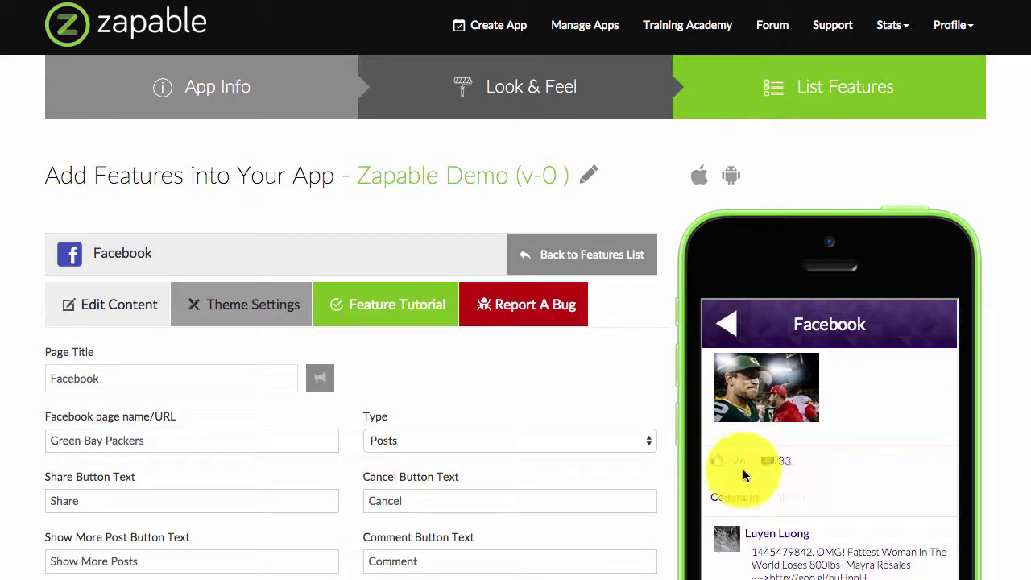
scroll(667, 444, "down", 2)
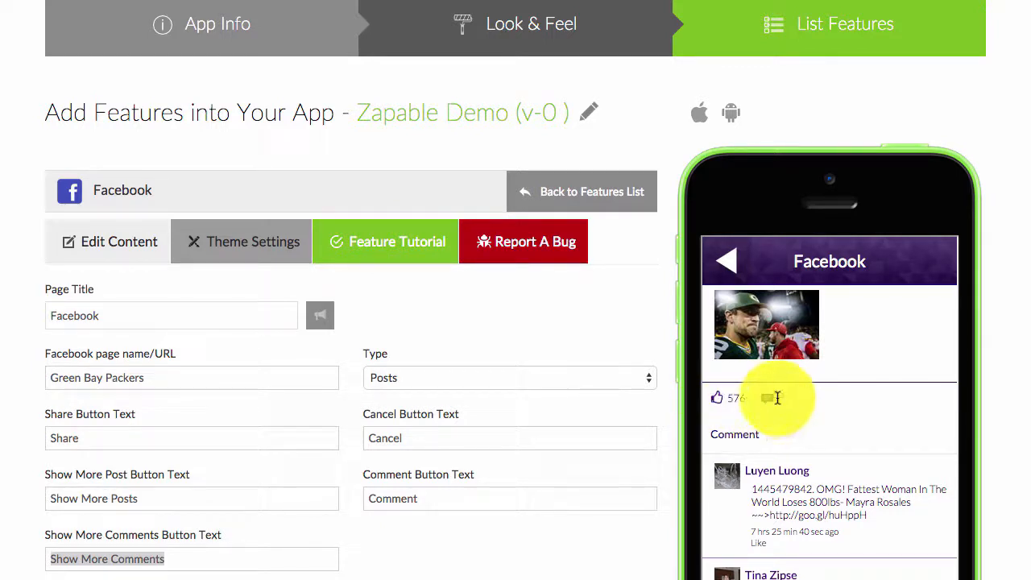
scroll(794, 406, "up", 1)
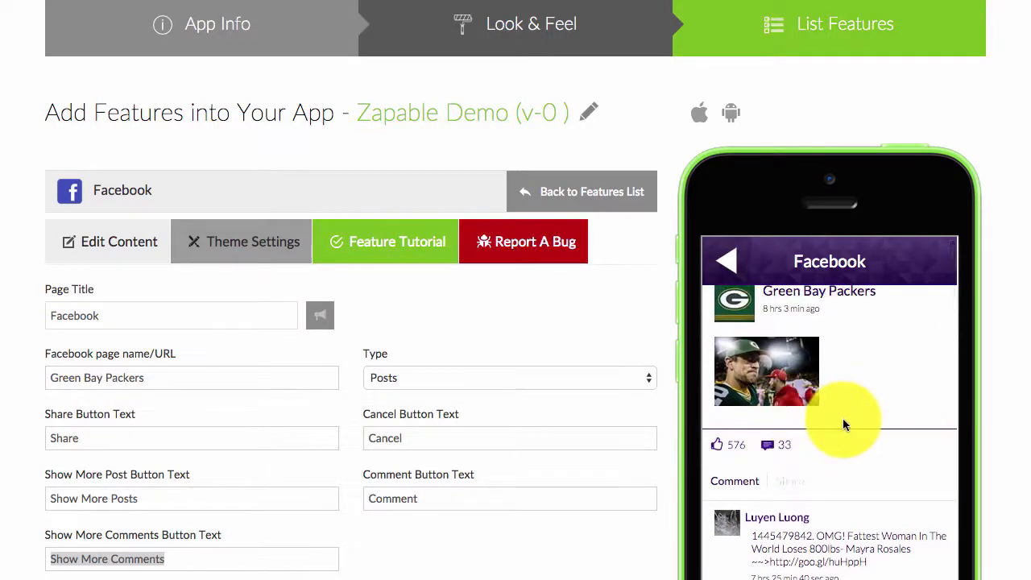
left_click(727, 261)
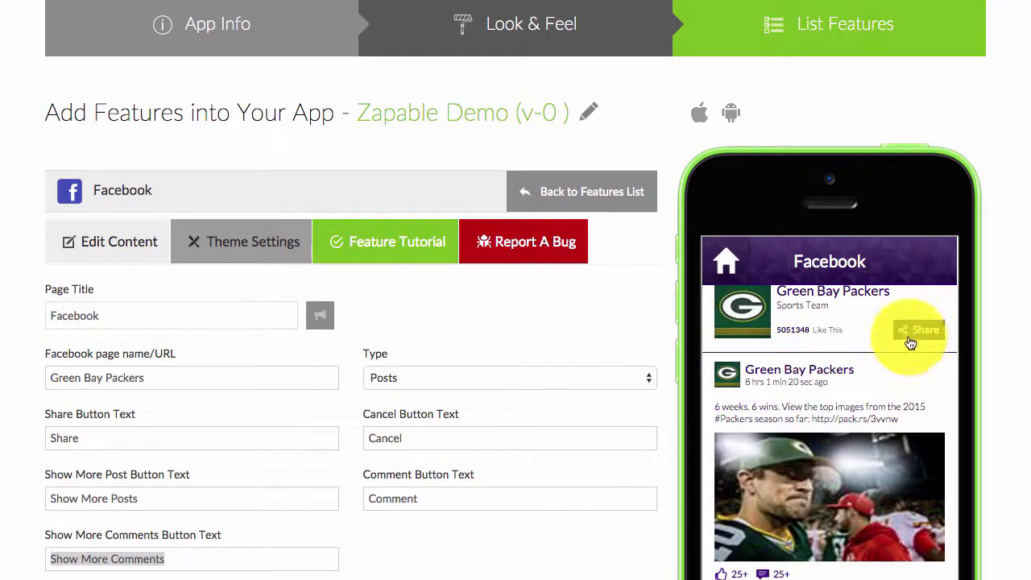
scroll(898, 353, "down", 1)
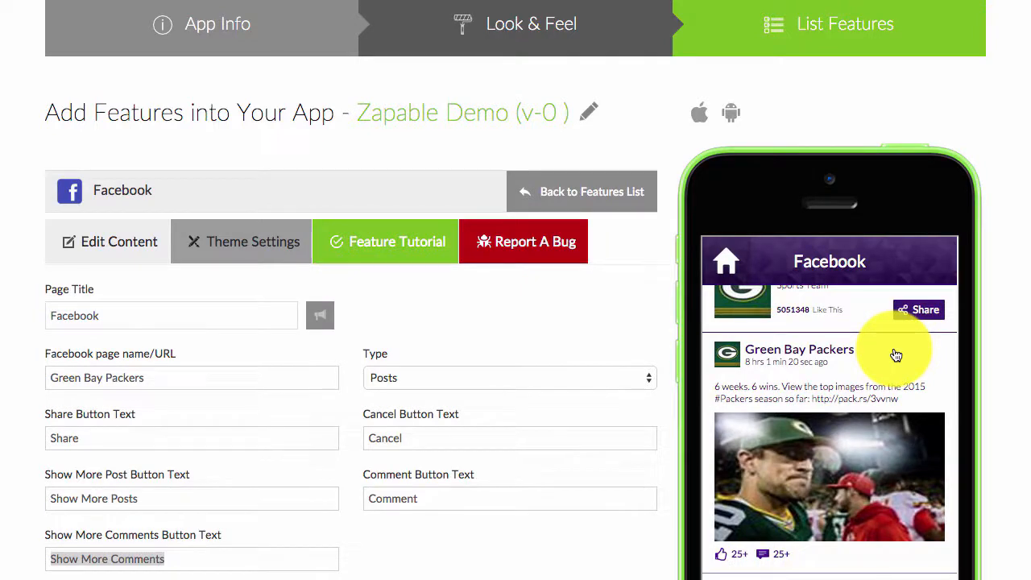
scroll(968, 274, "down", 5)
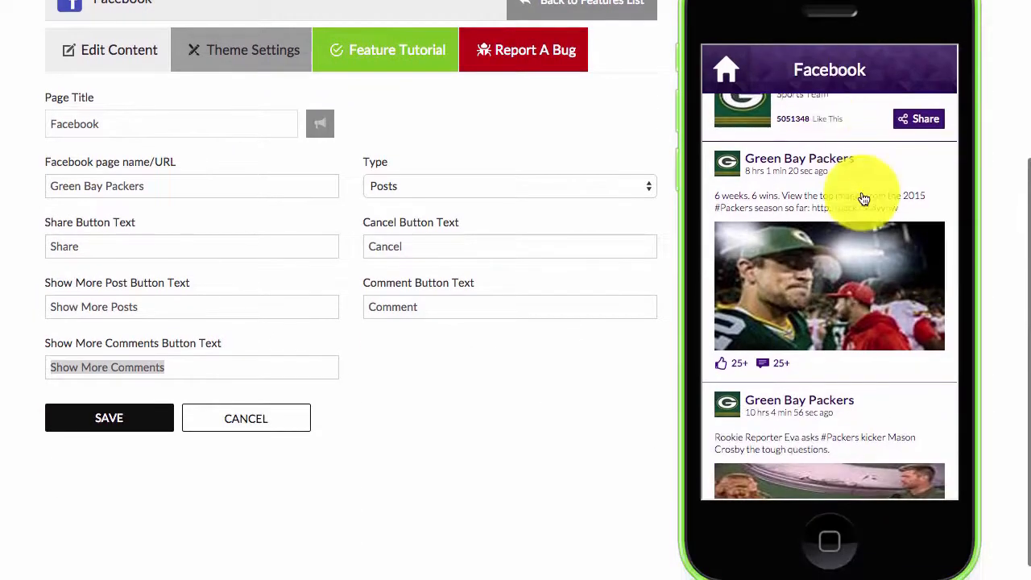
scroll(862, 199, "up", 2)
scroll(982, 326, "up", 1)
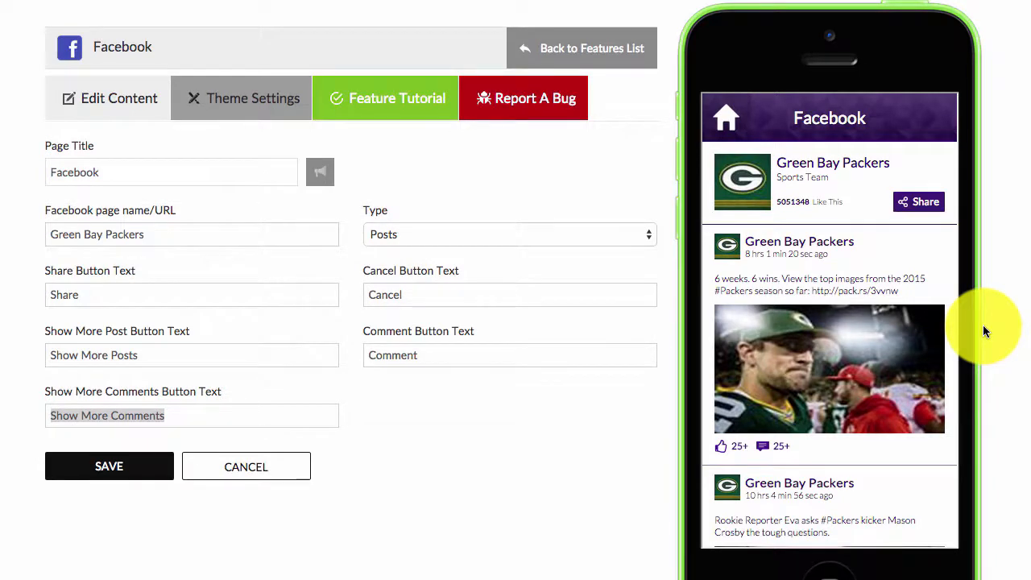
scroll(926, 208, "up", 1)
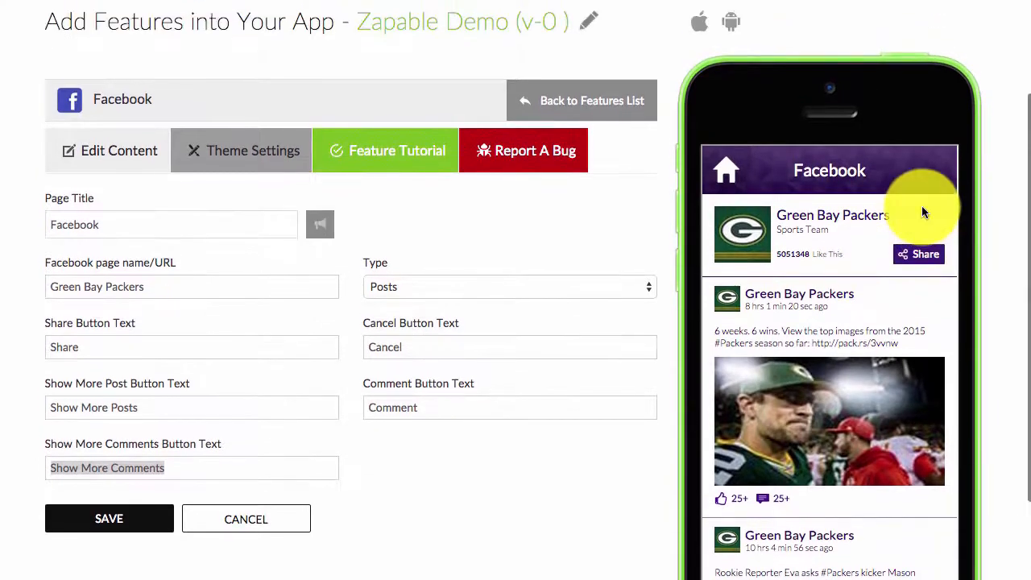
left_click_drag(148, 339, 11, 345)
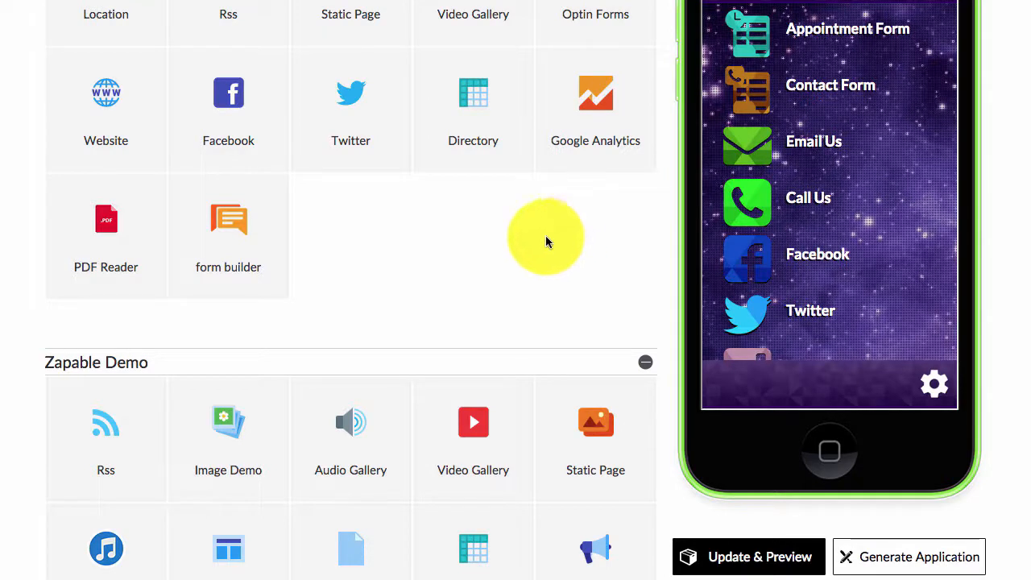
Open the Twitter feature in the Zapable Demo feature list for editing
scroll(544, 241, "down", 1)
scroll(545, 236, "down", 10)
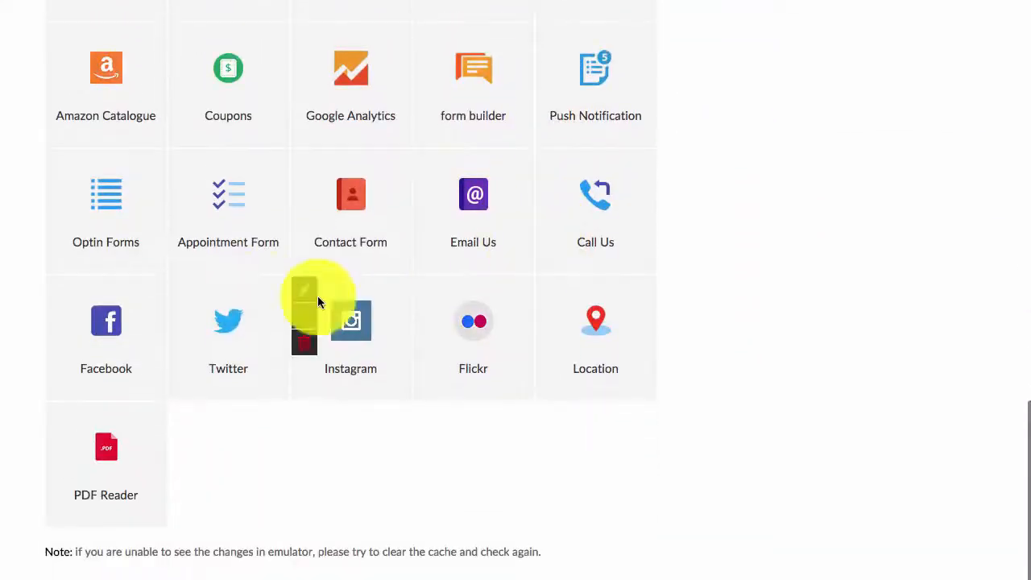
mouse_move(223, 290)
left_click(182, 288)
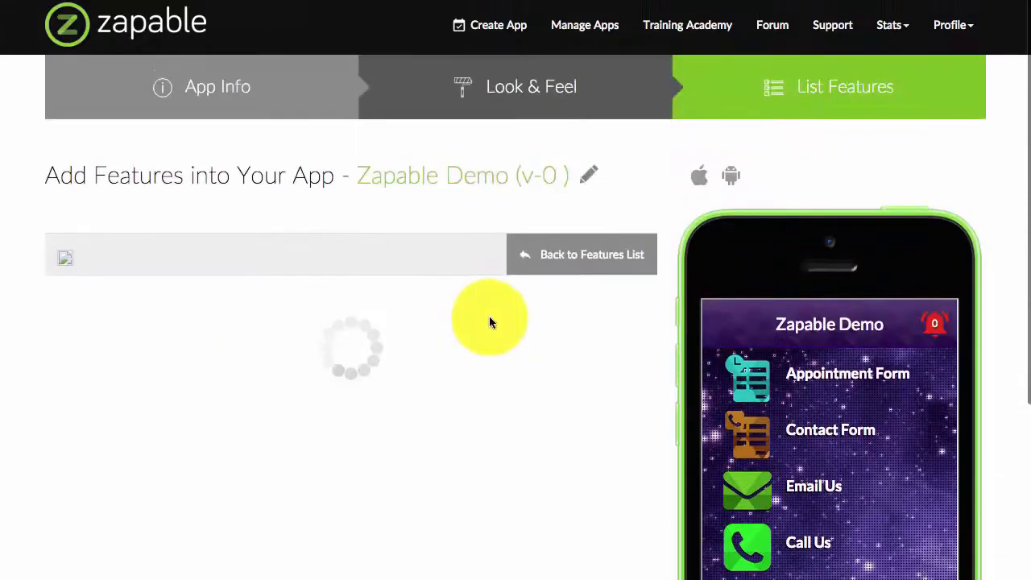
scroll(445, 334, "down", 2)
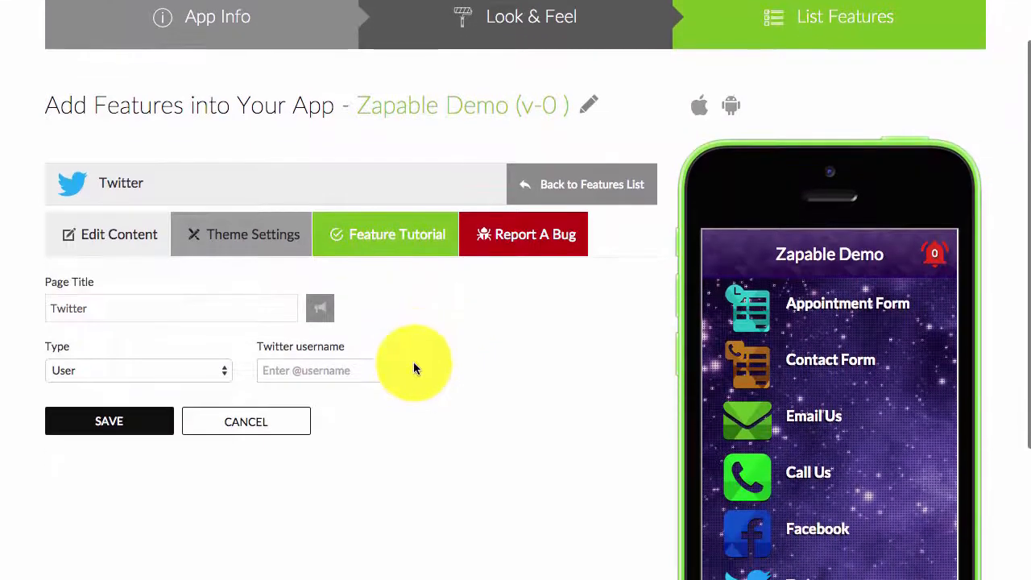
scroll(841, 430, "down", 2)
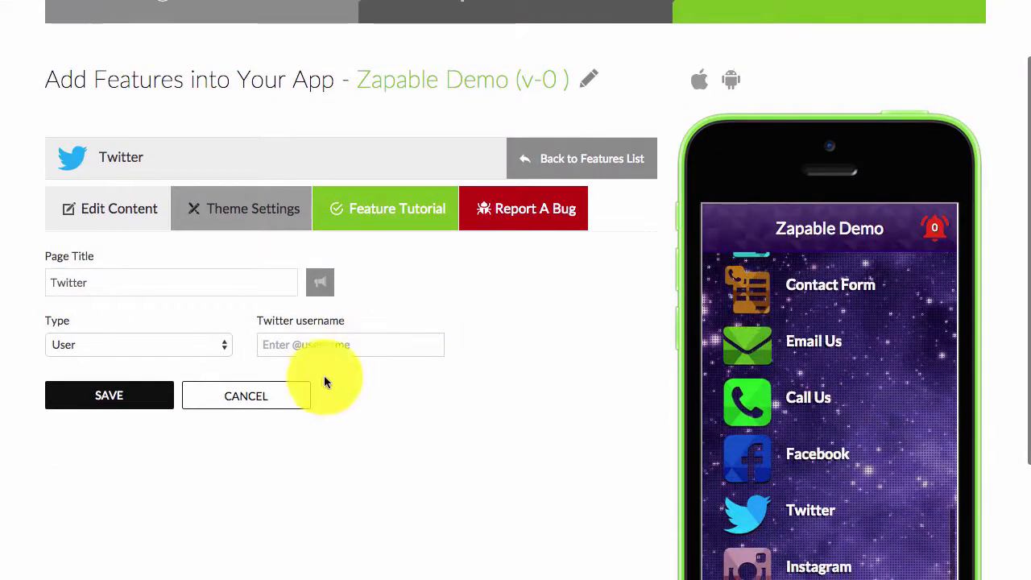
left_click(327, 350)
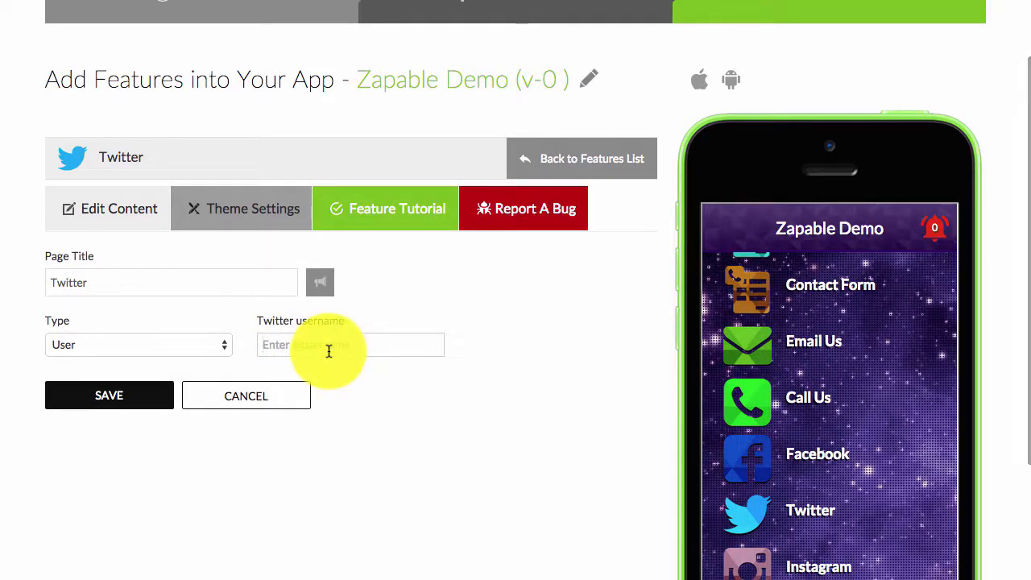
type("@")
type("https://youtu.be/VcamI-2KJQE")
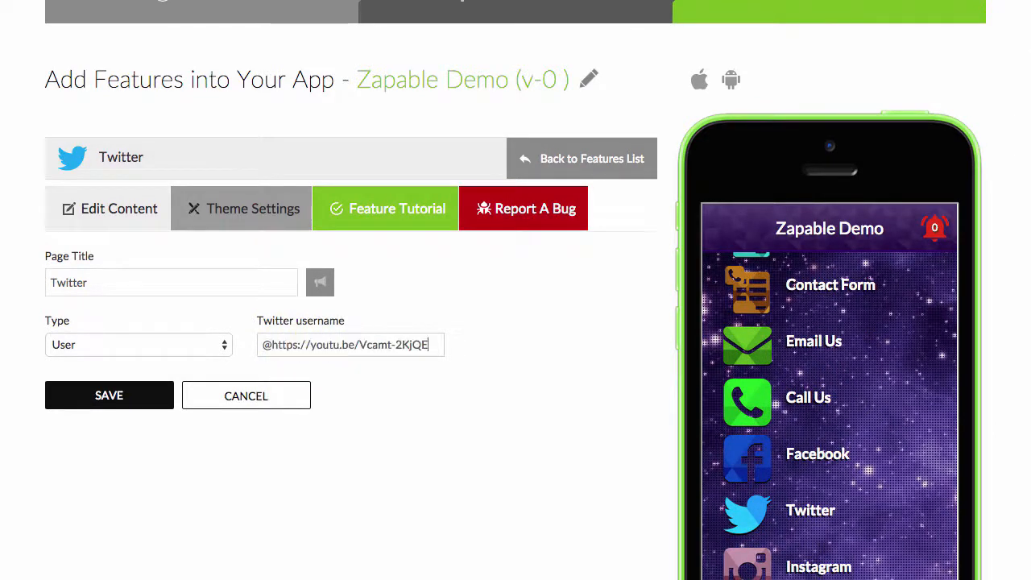
key("super+z")
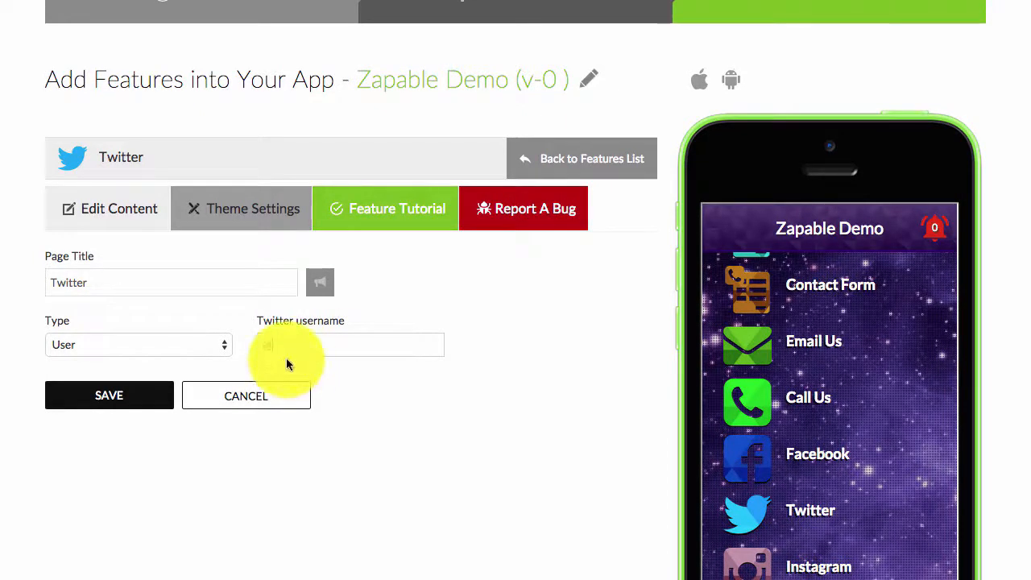
type("packers")
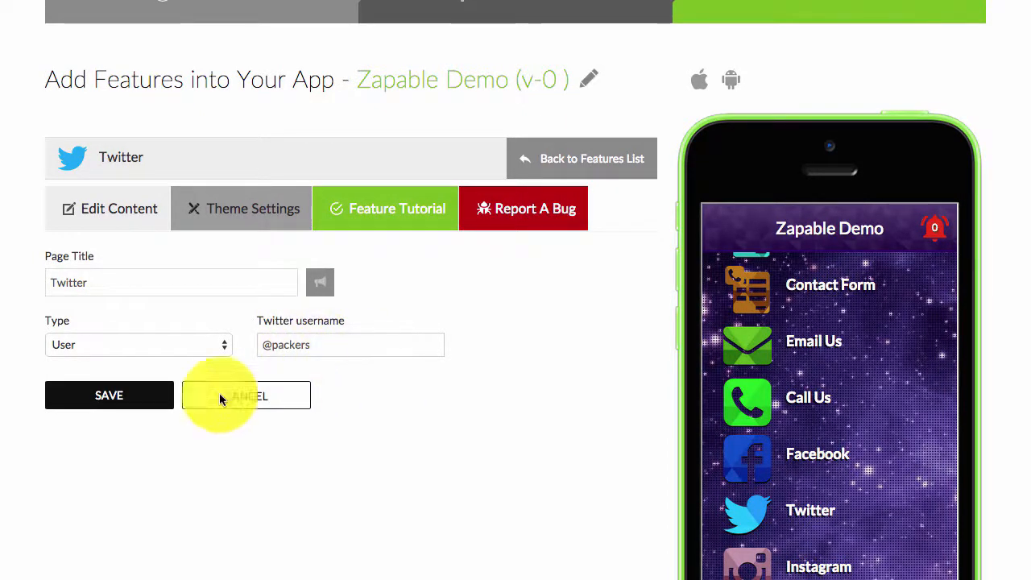
Switch the Twitter type to Search, to List and back to Search to examine the fields each one requires
left_click(141, 348)
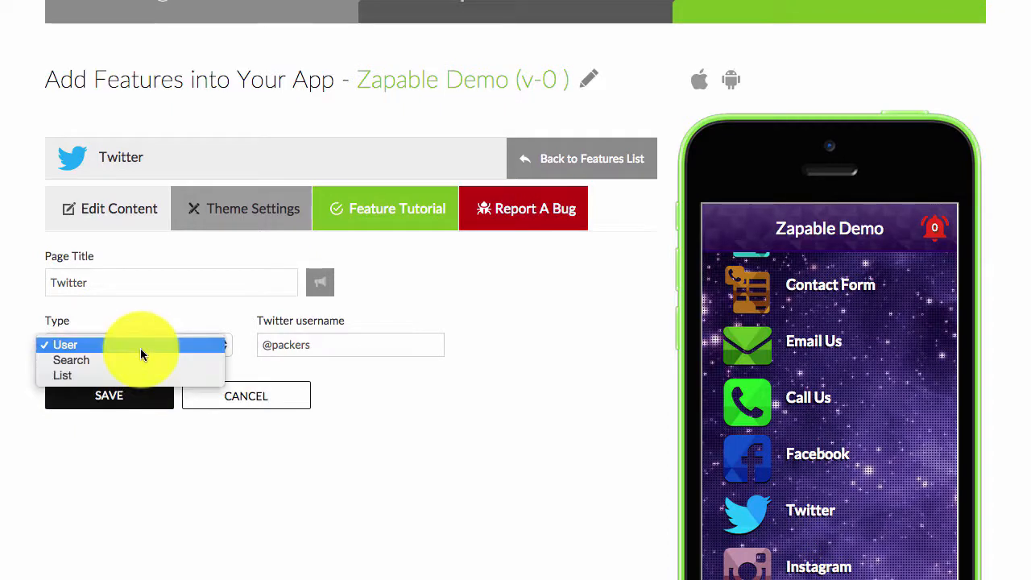
left_click(136, 361)
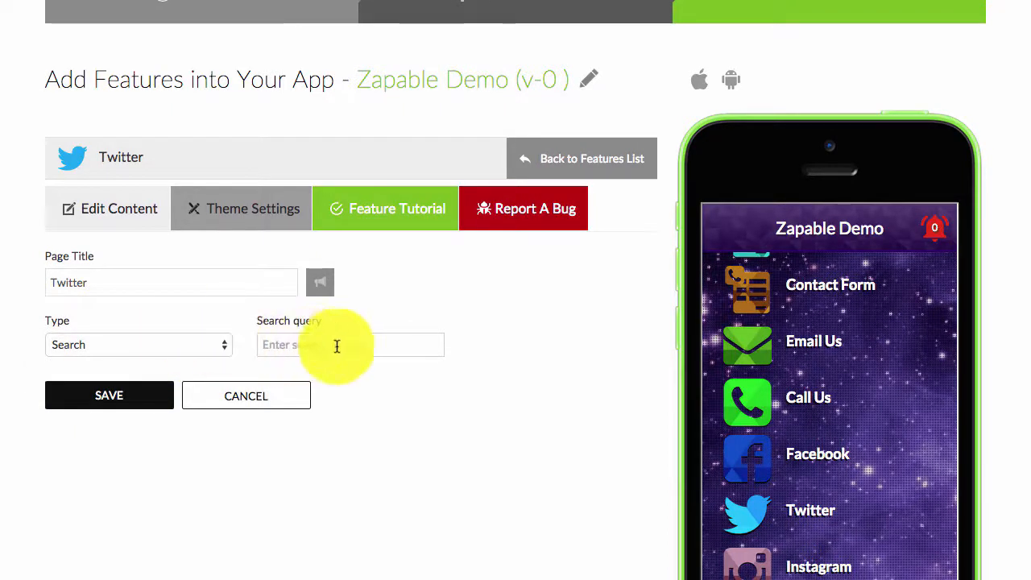
left_click(131, 348)
left_click(134, 359)
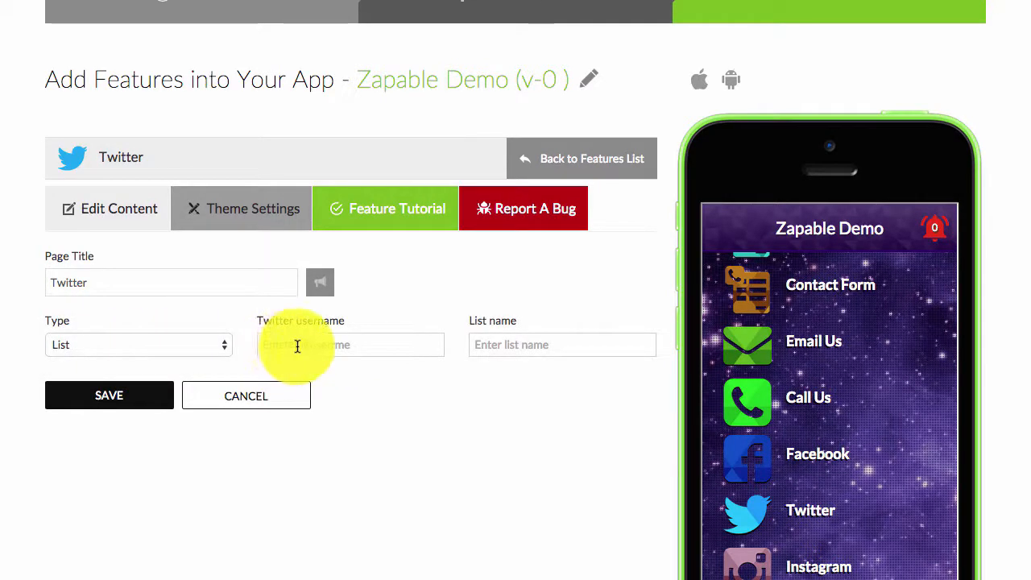
left_click(115, 347)
left_click(127, 332)
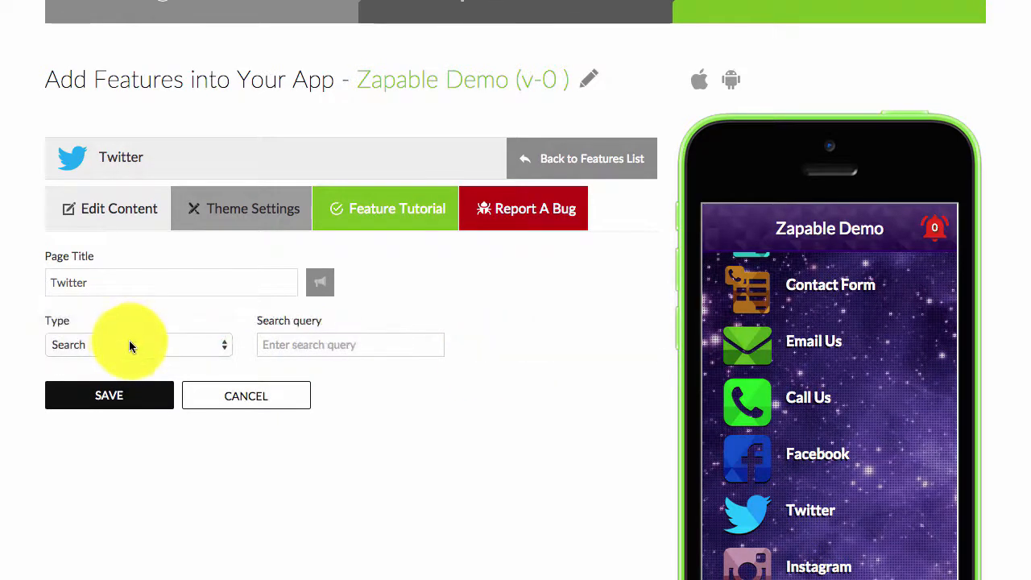
Switch the Twitter type to User and back to Search, and examine the search query field
left_click(222, 345)
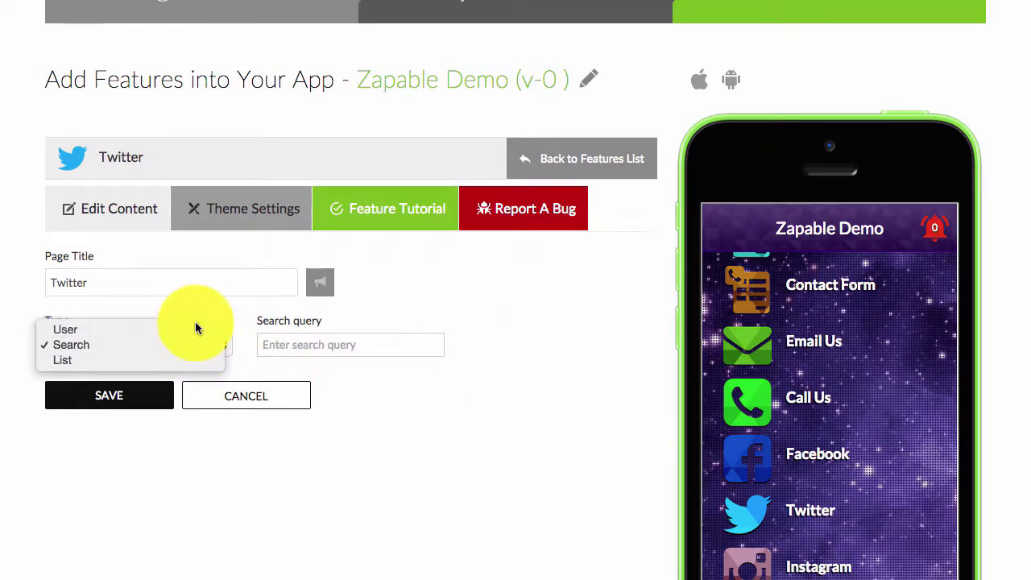
left_click(196, 326)
left_click(219, 348)
left_click(202, 362)
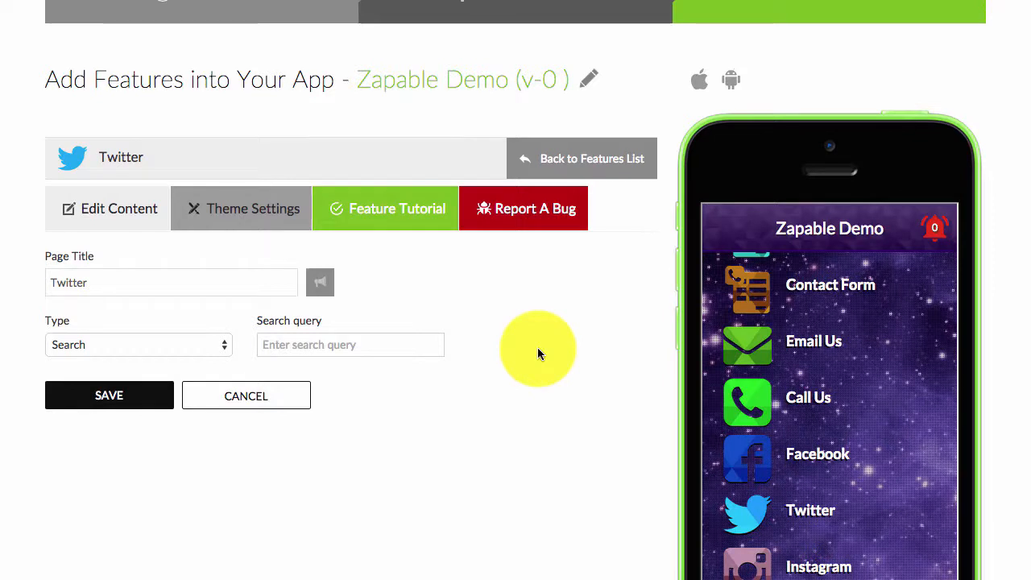
scroll(476, 346, "down", 1)
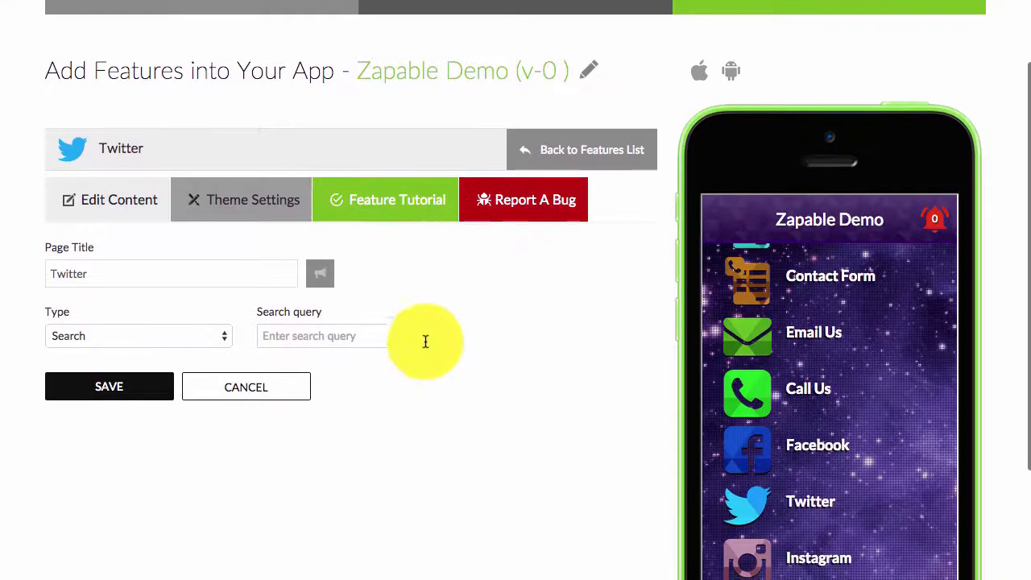
left_click(306, 335)
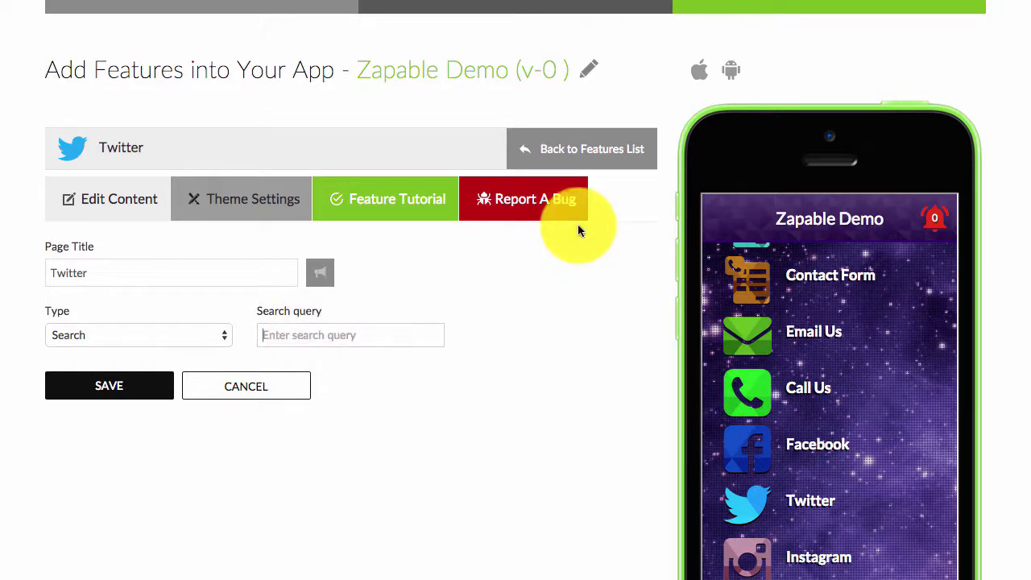
Set the Twitter type back to User and save the feature
left_click(132, 335)
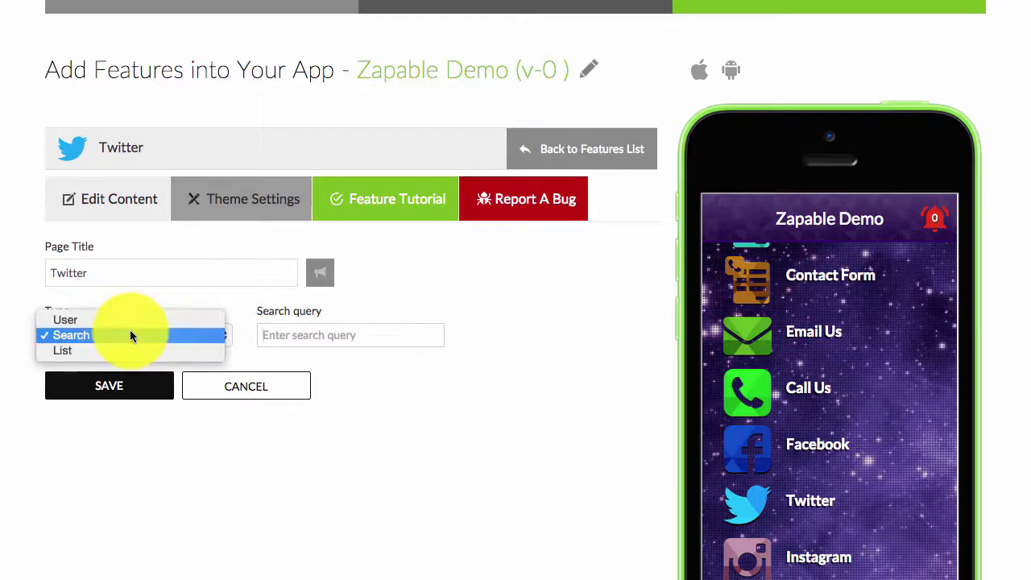
left_click(131, 321)
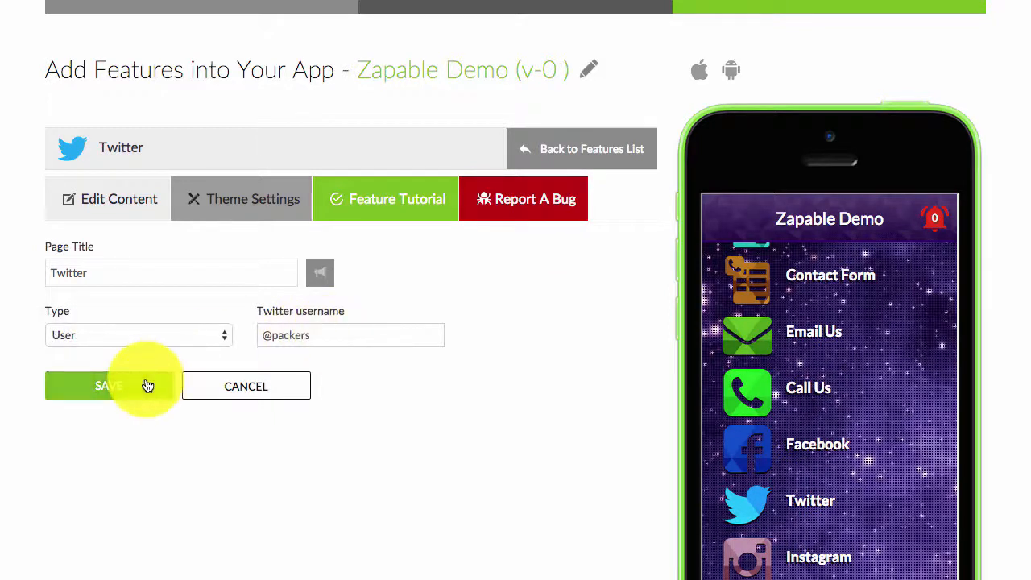
left_click(147, 386)
Update the app's phone preview and open its Twitter page there
scroll(450, 420, "down", 7)
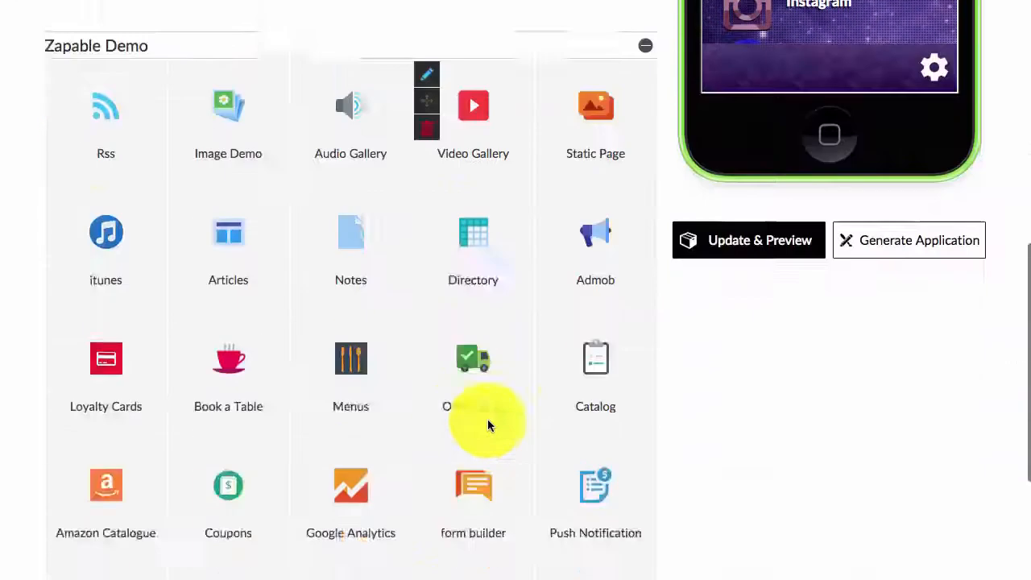
scroll(741, 322, "up", 5)
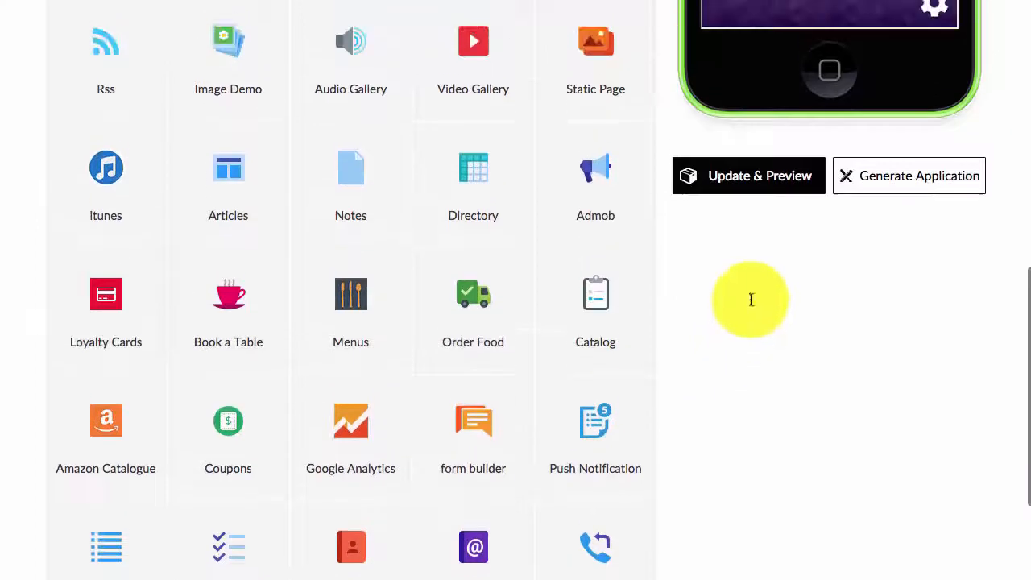
left_click(732, 182)
scroll(806, 429, "up", 4)
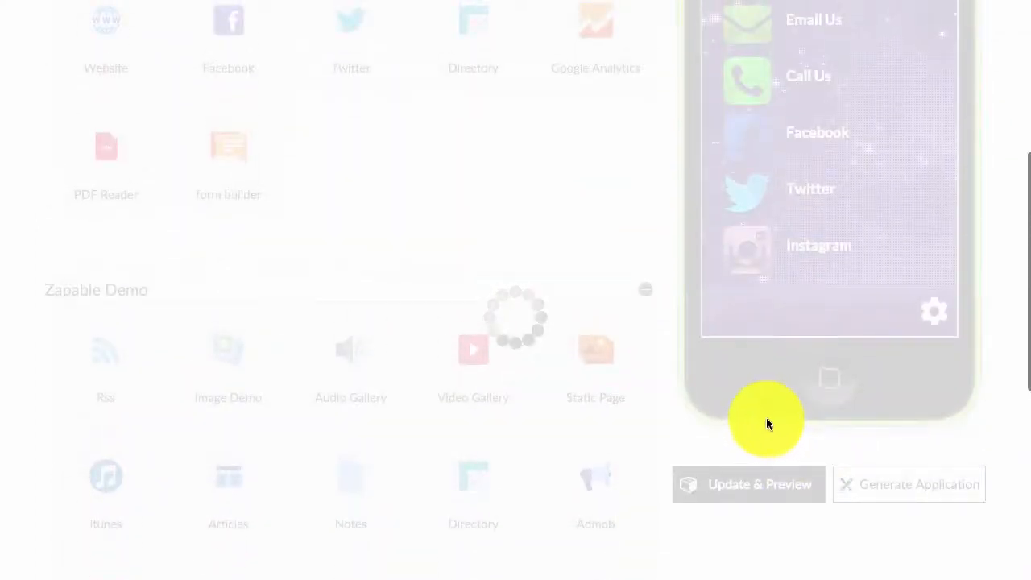
scroll(917, 181, "up", 1)
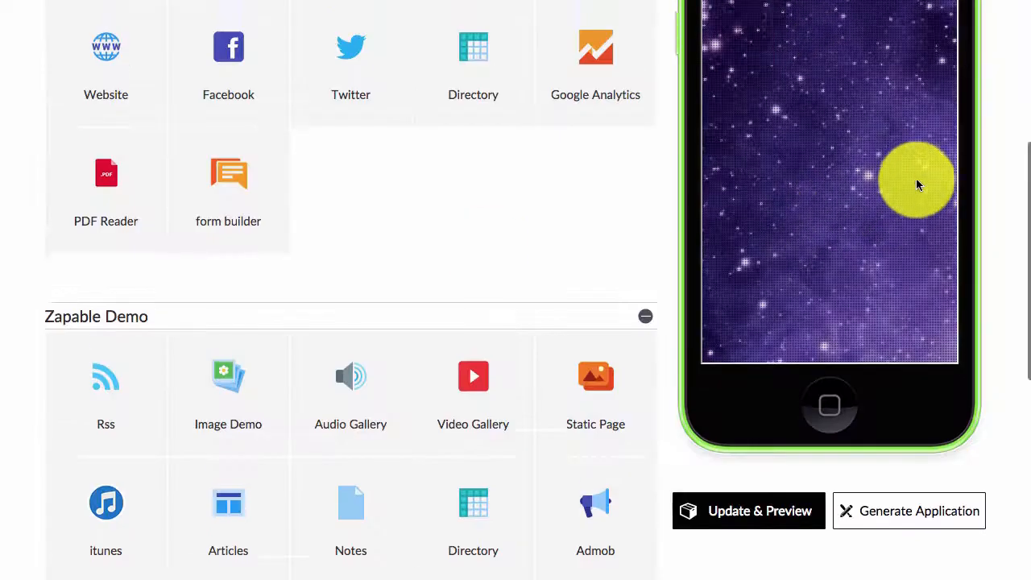
scroll(910, 193, "up", 3)
scroll(848, 241, "down", 10)
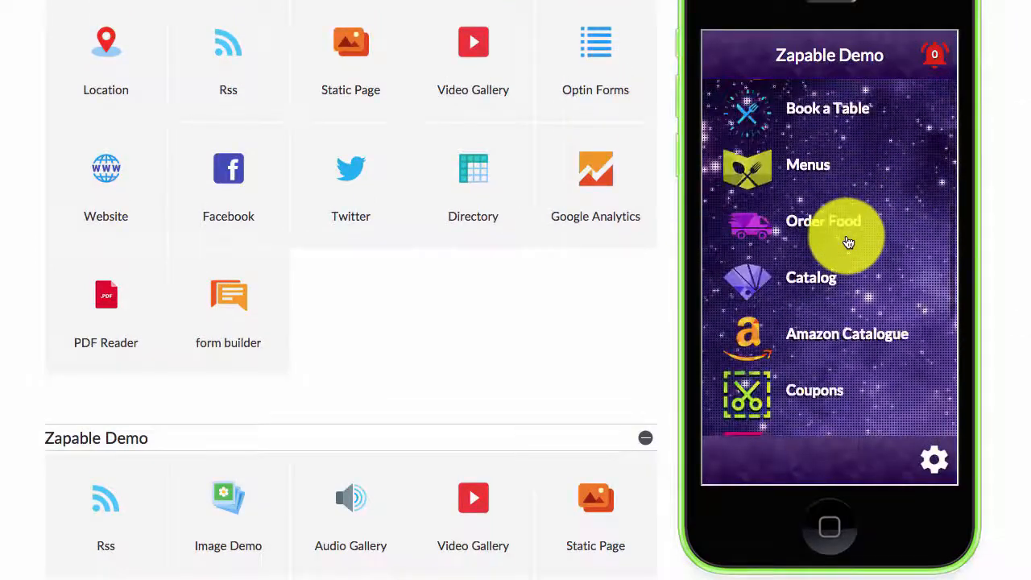
scroll(848, 240, "down", 10)
left_click(821, 368)
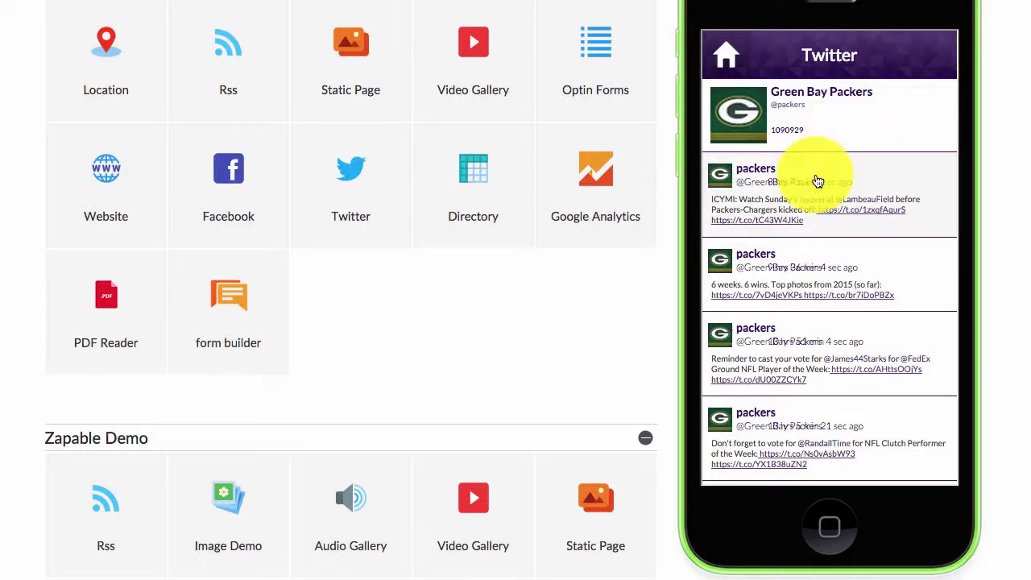
View the first Packers tweet's details in the phone preview and return to the tweet list
left_click(818, 181)
scroll(793, 225, "up", 1)
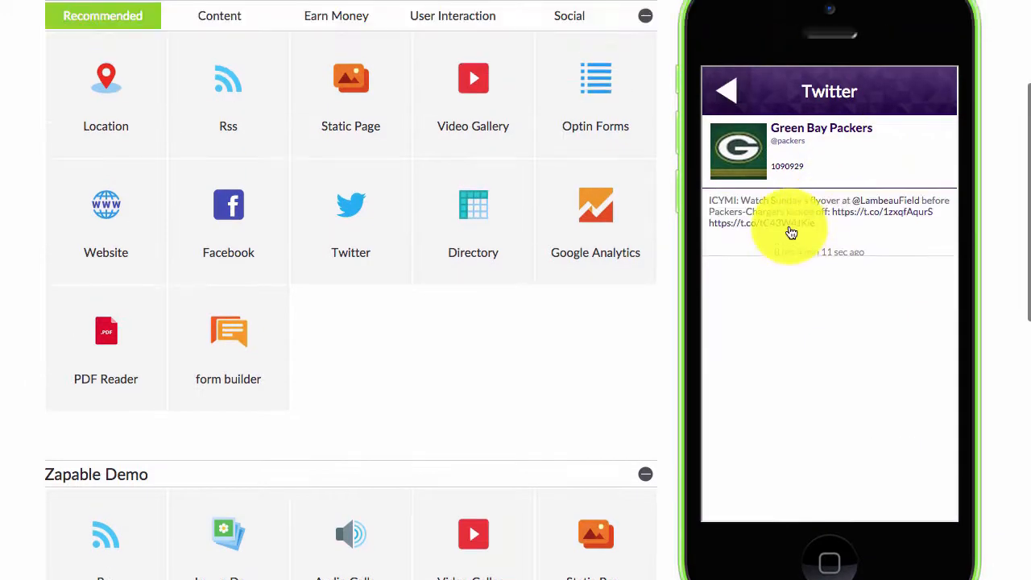
left_click(719, 92)
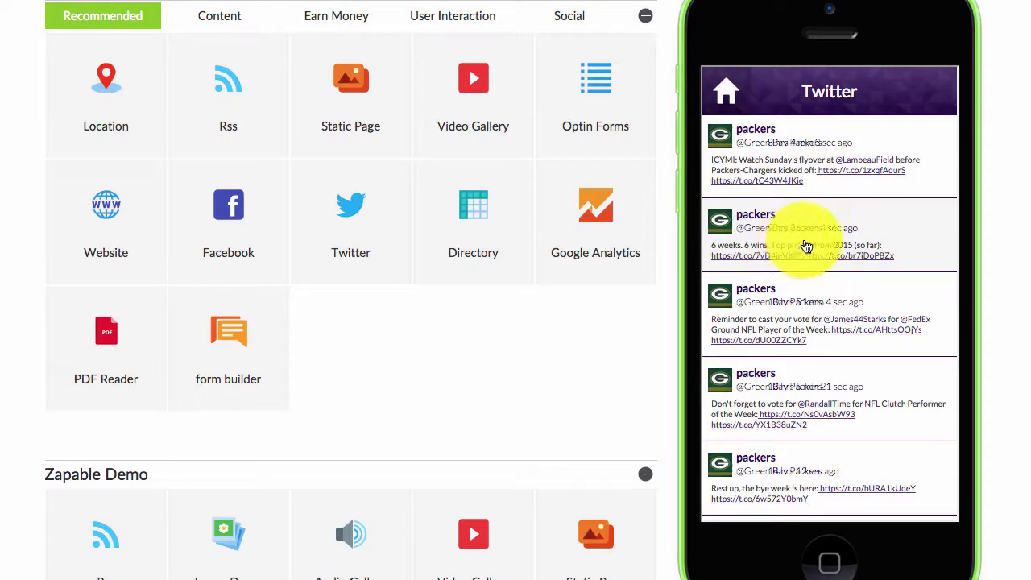
Reopen the Twitter feature in the Zapable Demo feature list for editing
scroll(377, 287, "down", 10)
mouse_move(205, 396)
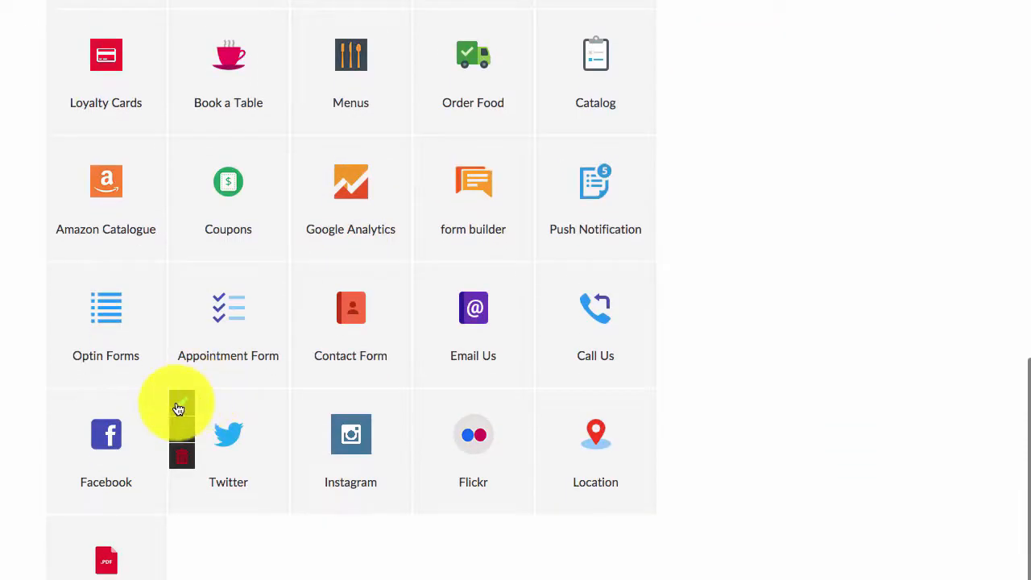
left_click(178, 407)
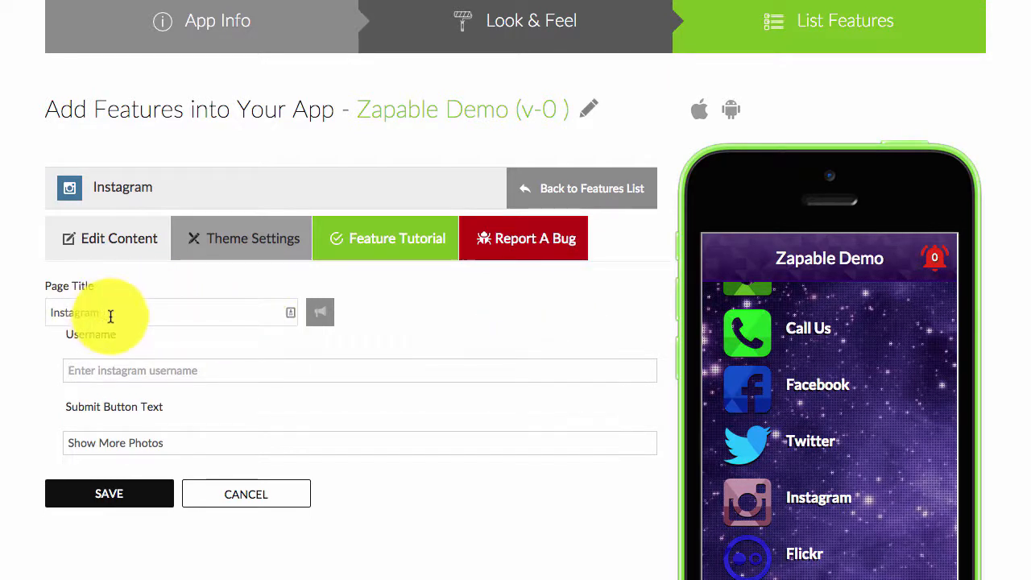
Set the Instagram feature's username to the suggested packers account and save the feature
left_click_drag(104, 314, 37, 315)
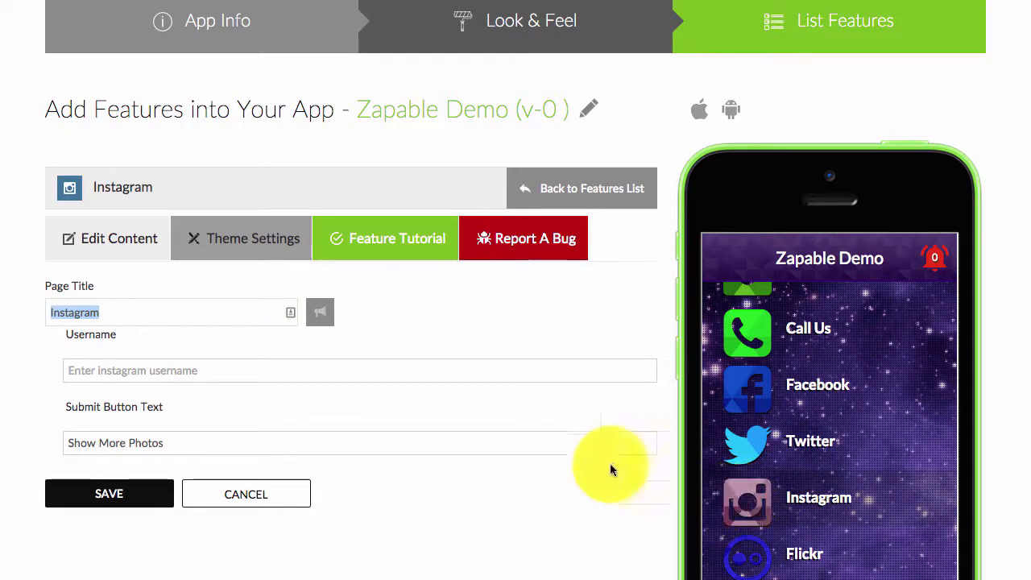
left_click(178, 368)
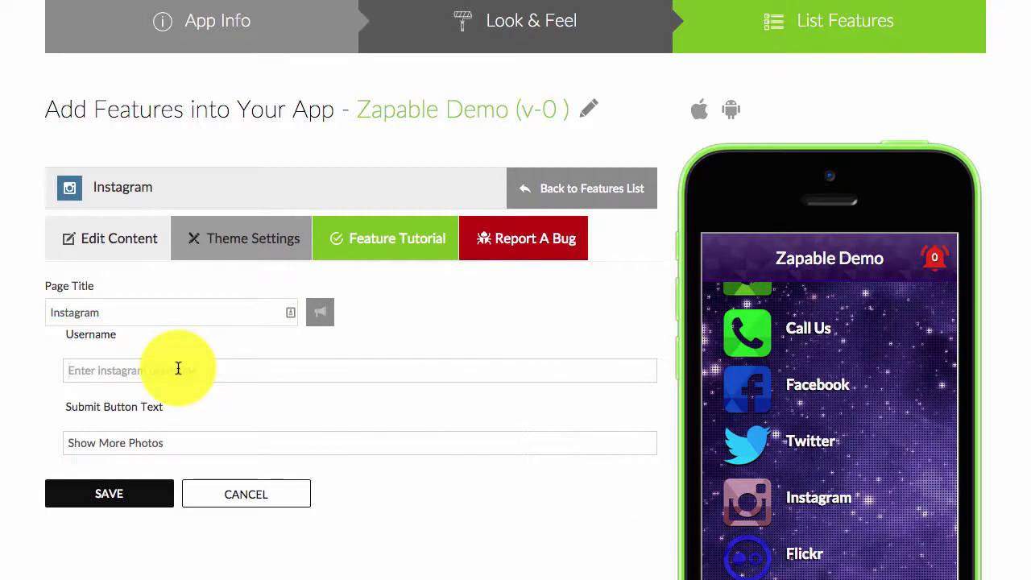
type("packers")
left_click_drag(122, 376, 54, 375)
left_click(232, 380)
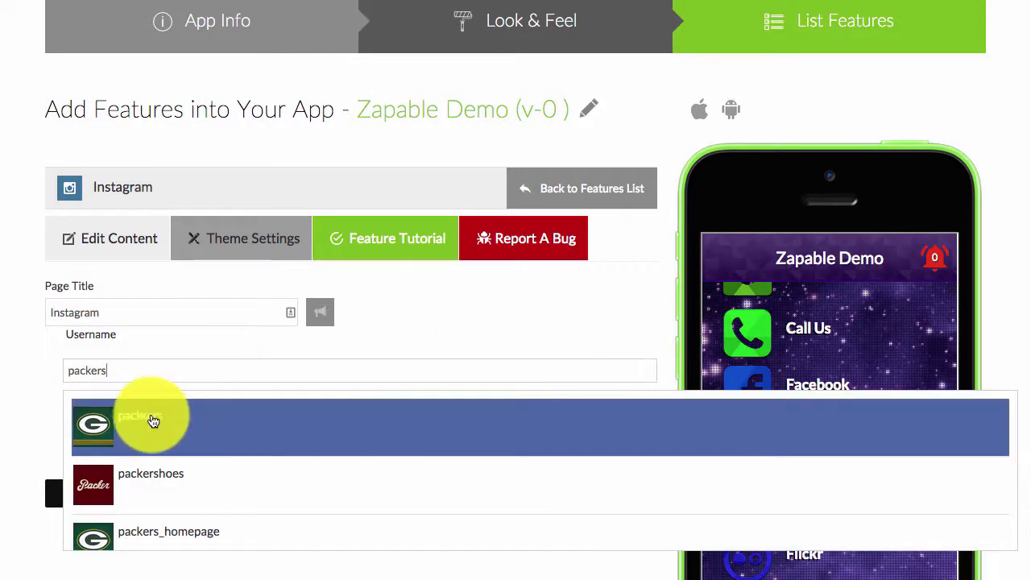
scroll(161, 422, "down", 5)
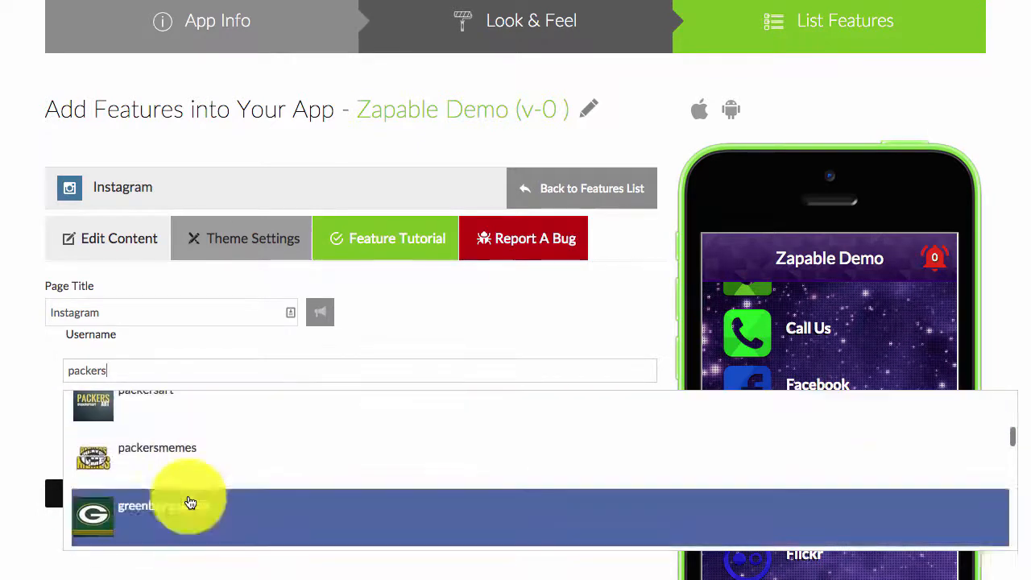
scroll(190, 503, "down", 3)
scroll(188, 487, "up", 6)
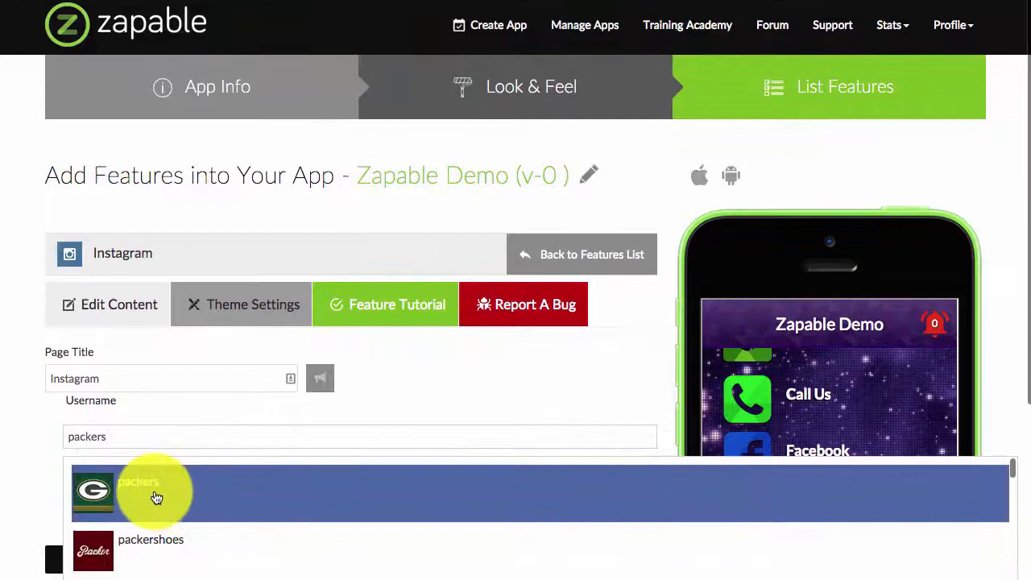
left_click(157, 495)
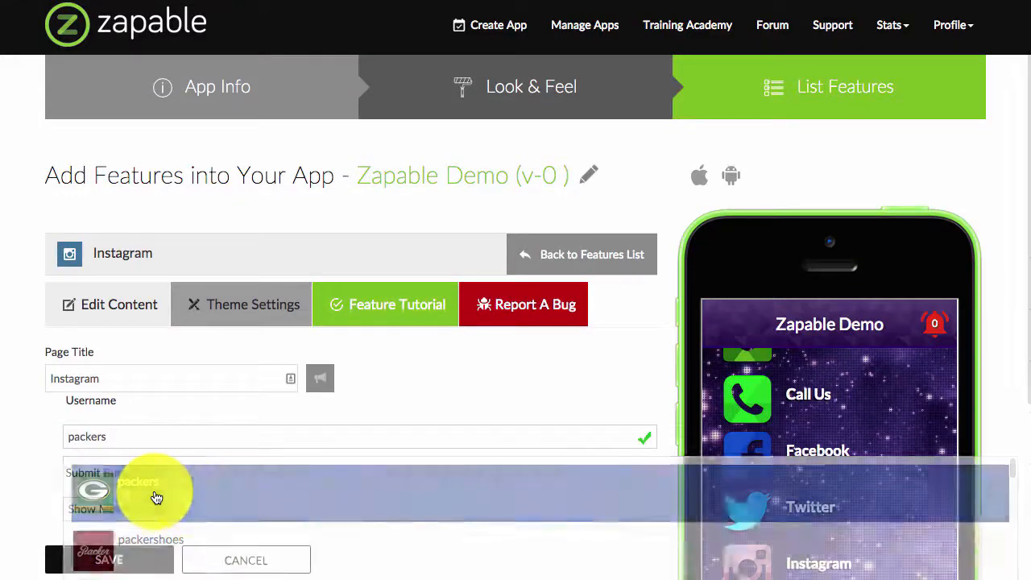
scroll(422, 416, "down", 3)
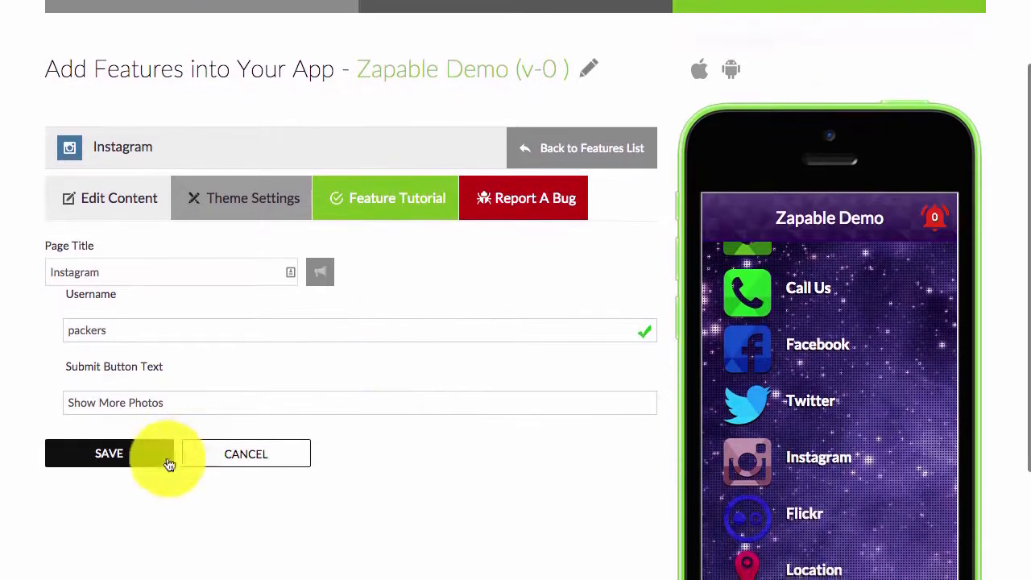
left_click(128, 460)
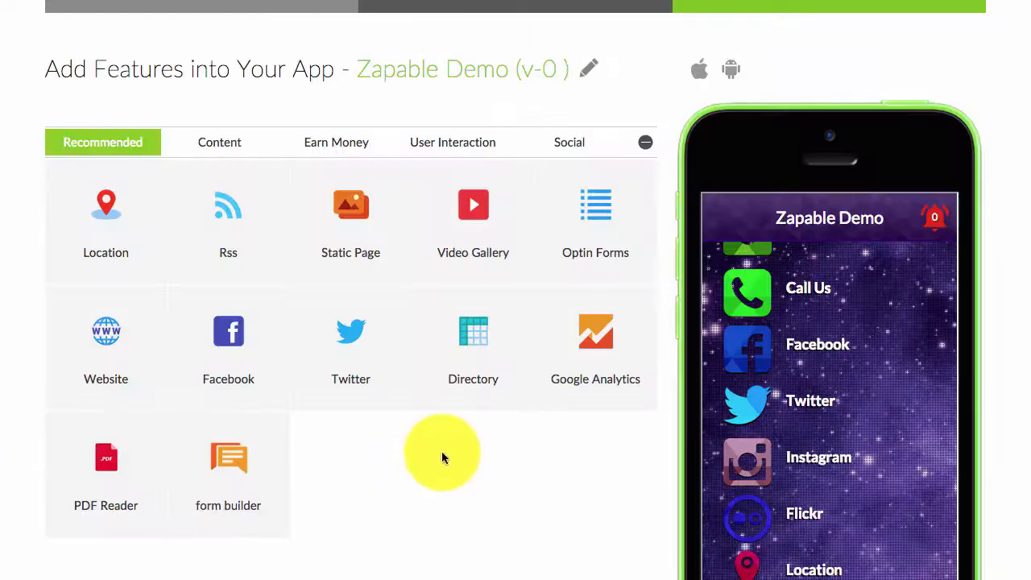
Update the app's phone preview and open its Instagram page there
scroll(910, 417, "down", 7)
left_click(754, 252)
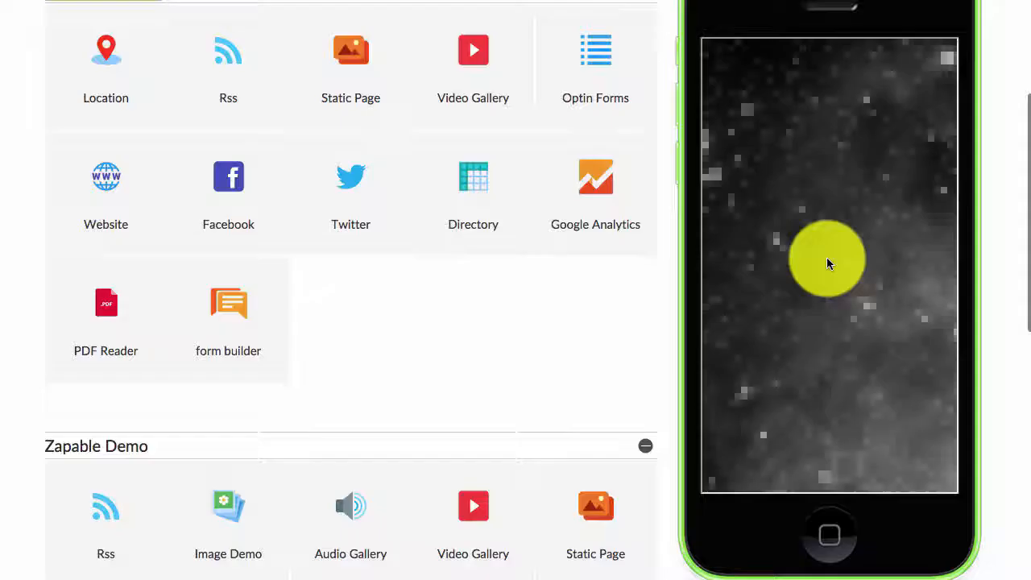
scroll(828, 252, "down", 10)
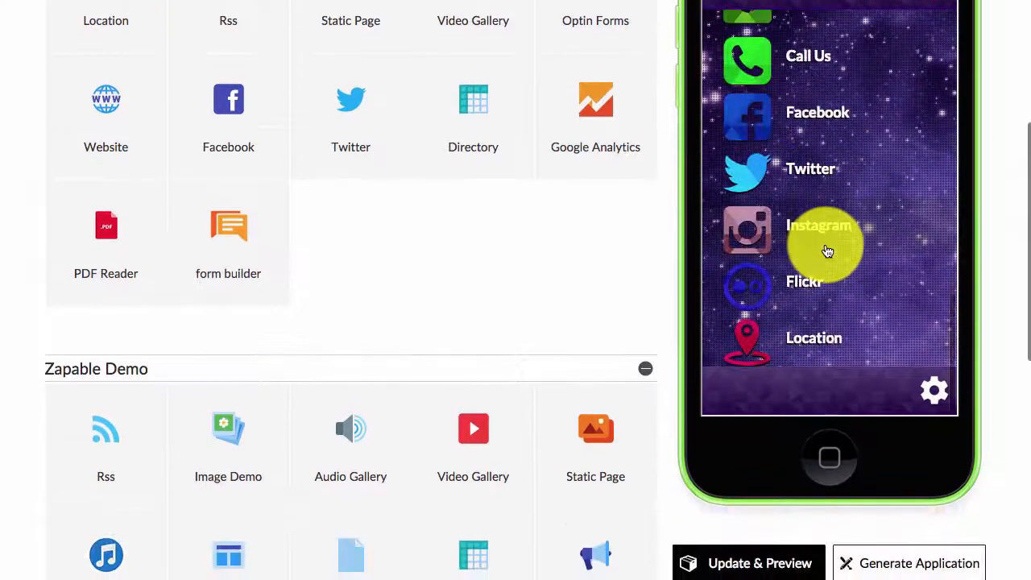
left_click(827, 252)
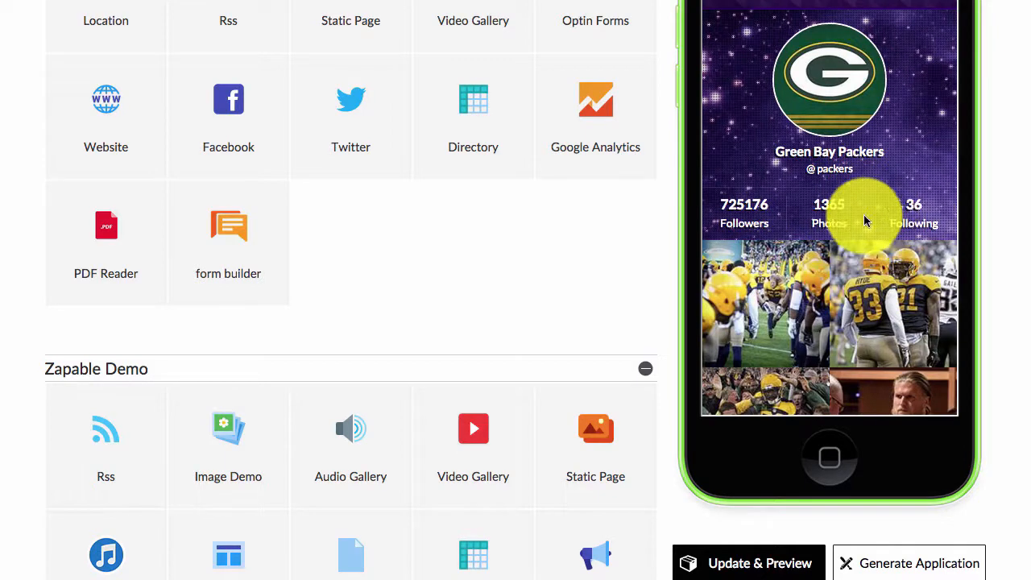
Open the first Packers Instagram photo in the phone preview and advance to the second one
scroll(870, 221, "down", 1)
left_click(753, 234)
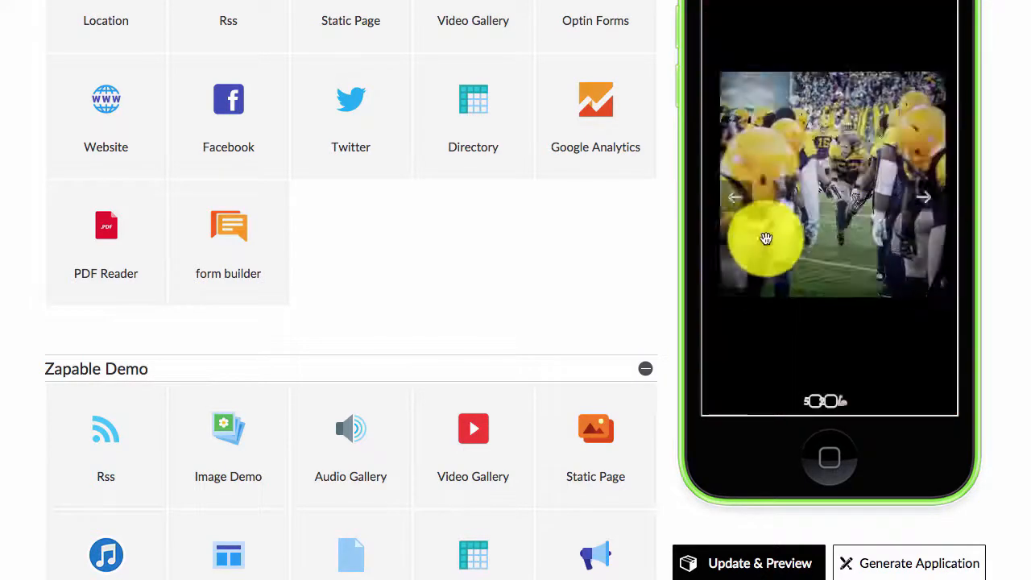
left_click(880, 167)
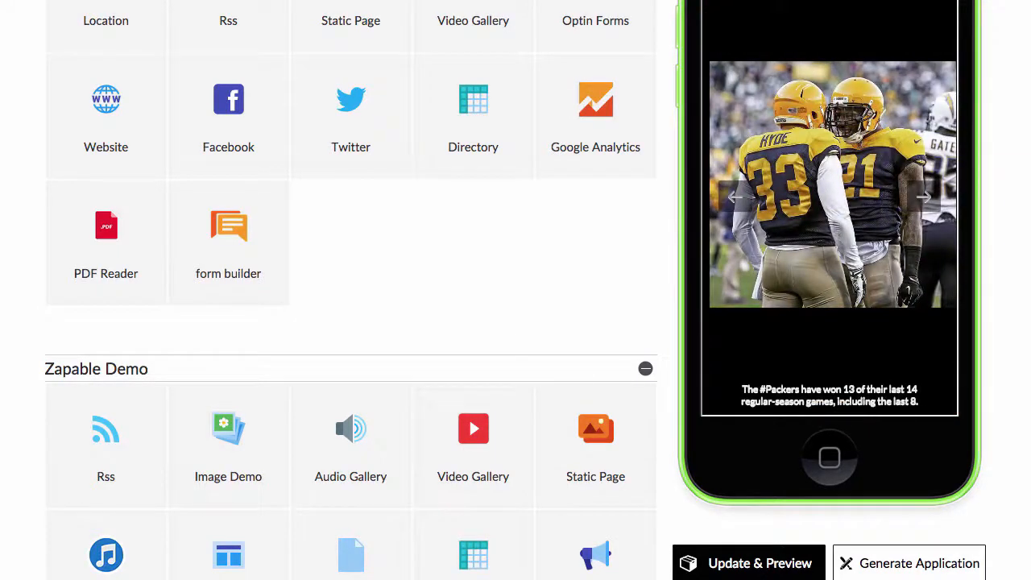
scroll(1002, 150, "up", 3)
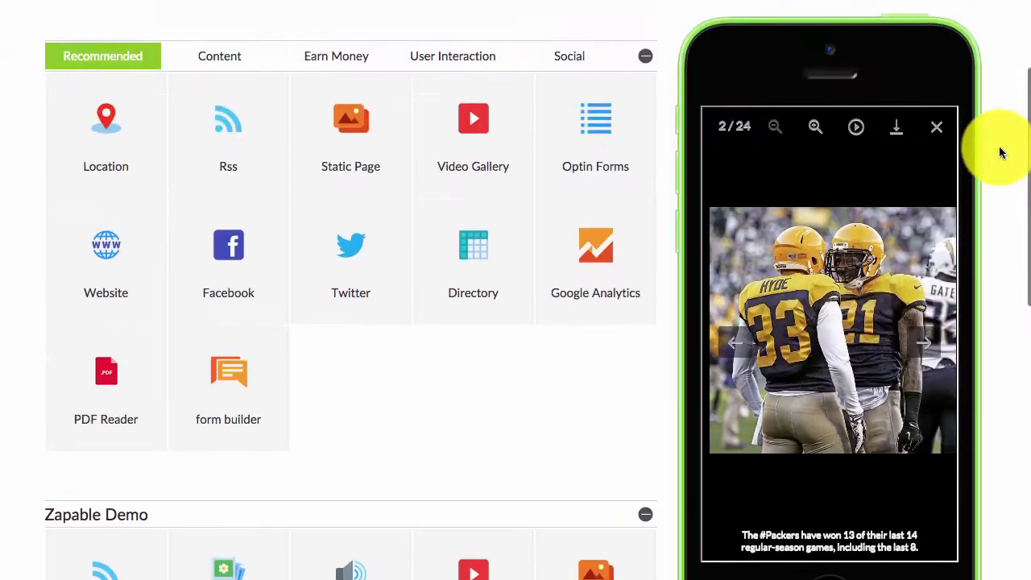
scroll(1001, 150, "down", 1)
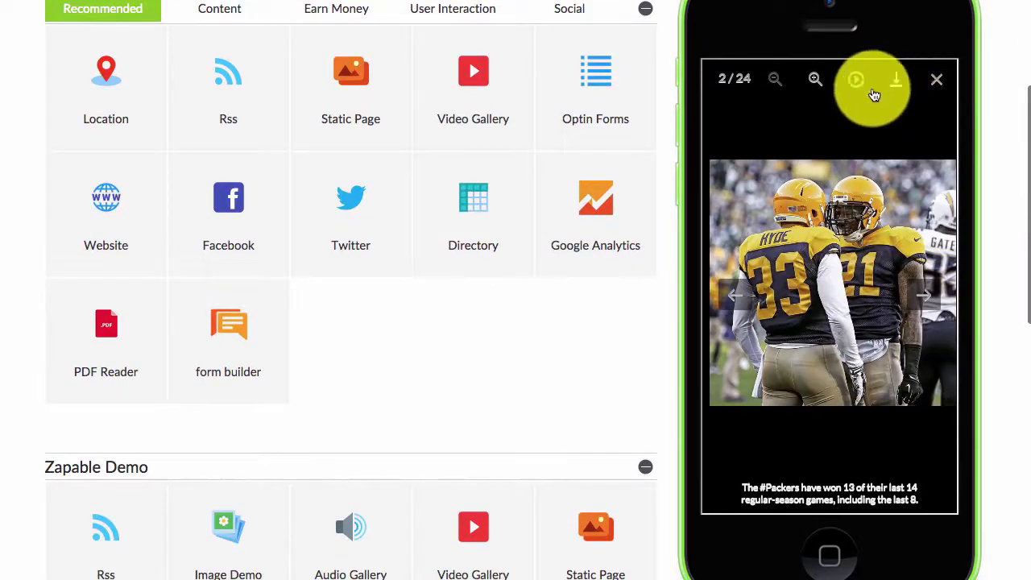
Zoom the previewed Instagram photo in and back out, and start the photo slideshow
left_click(817, 84)
left_click(817, 84)
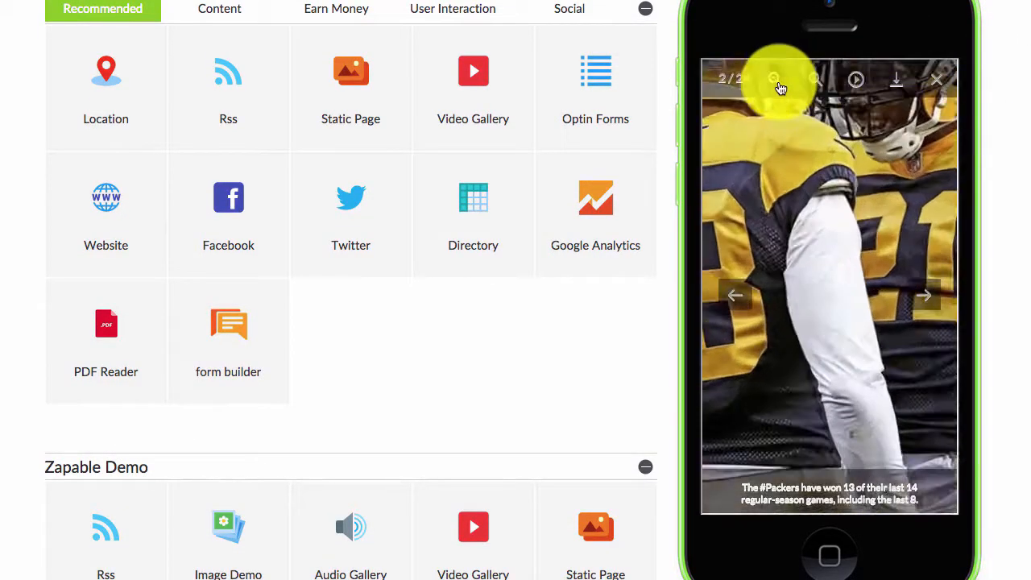
left_click(781, 87)
left_click(780, 86)
left_click(857, 83)
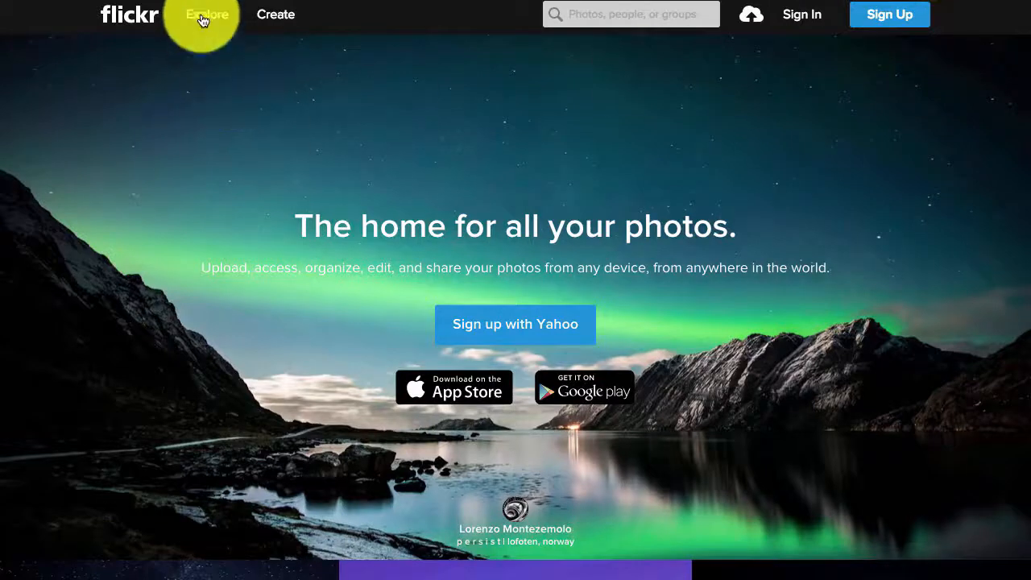
Switch to the Flickr website, browse its Explore photos and open "Feeling the morning sea"
mouse_move(204, 18)
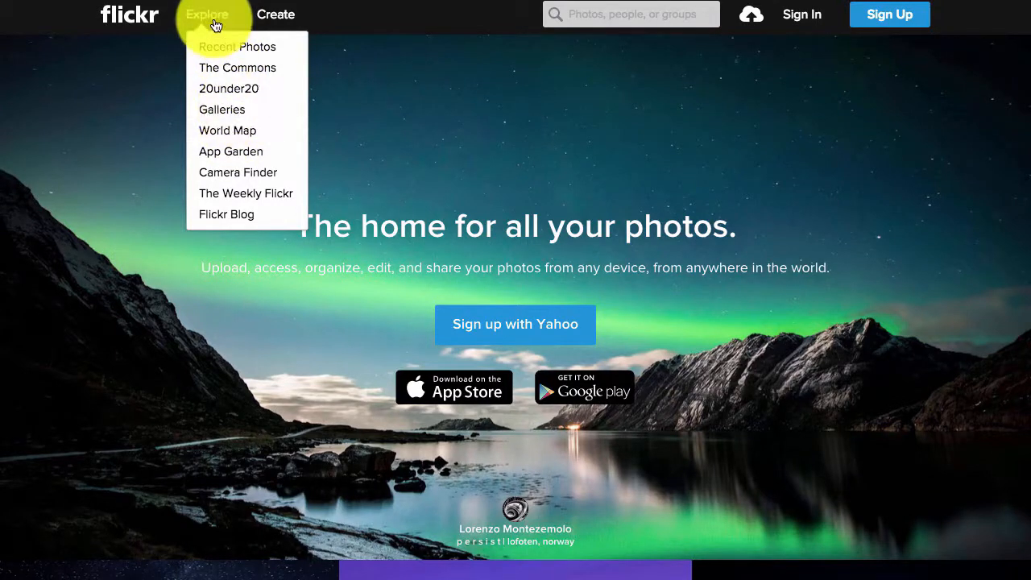
left_click(214, 21)
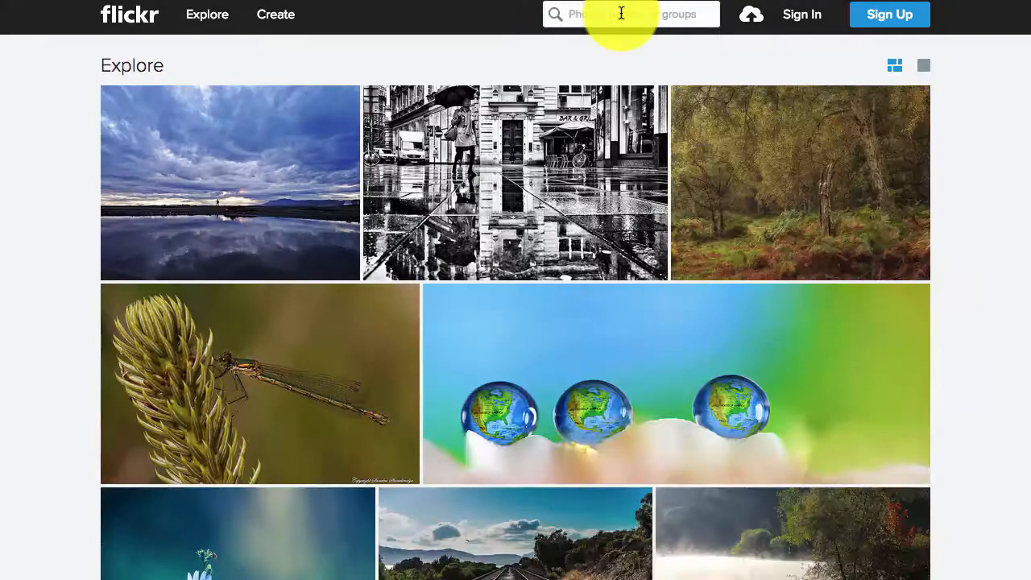
scroll(589, 234, "down", 5)
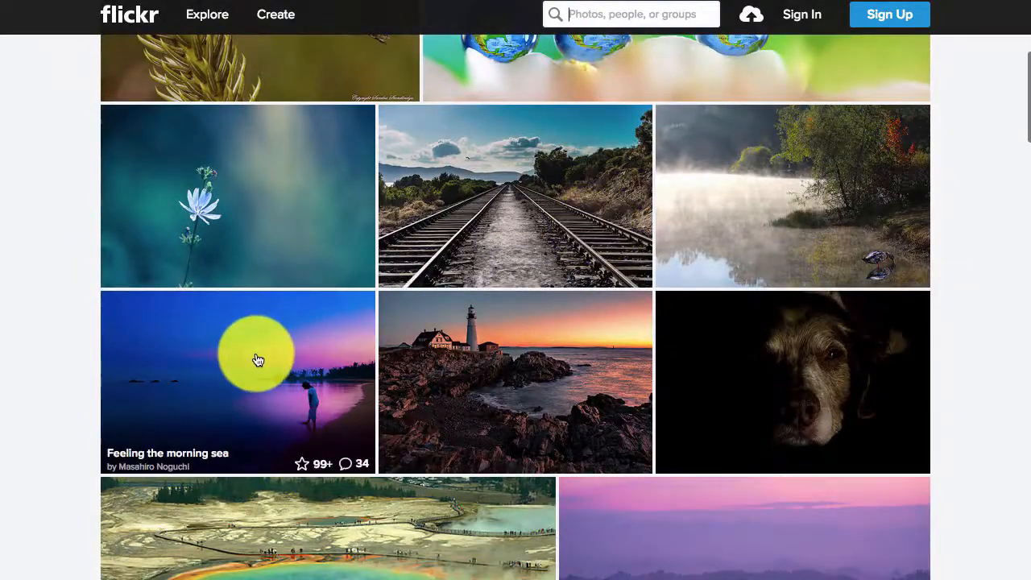
left_click(258, 360)
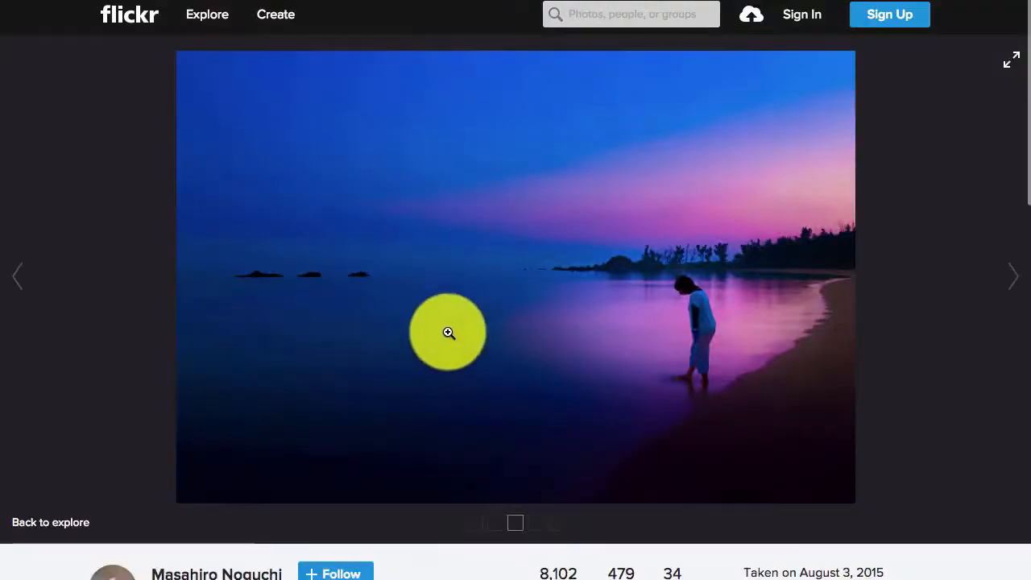
Open the photographer's Flickr profile from the photo page and select the username shown under the display name
scroll(449, 333, "down", 3)
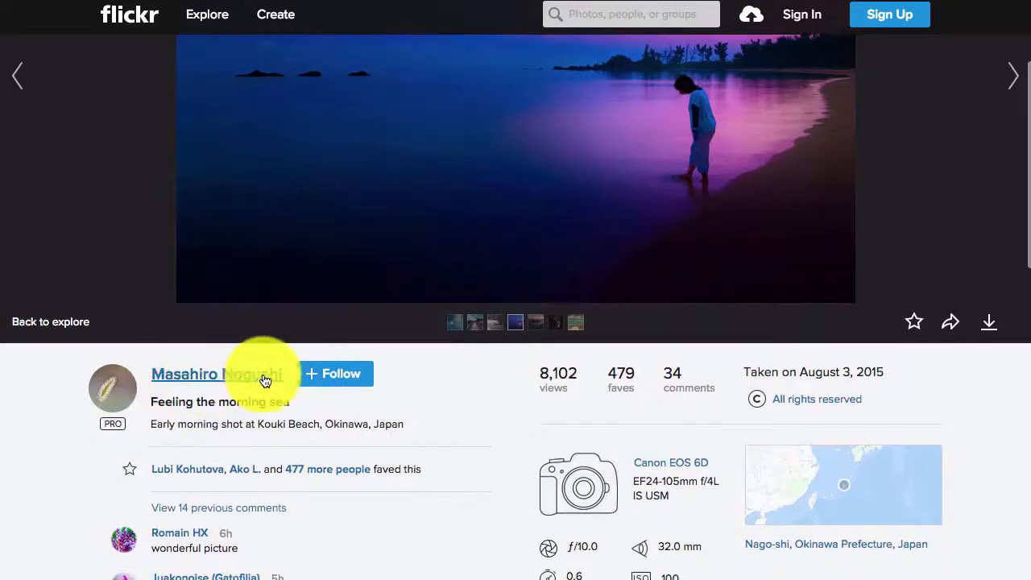
scroll(278, 343, "up", 3)
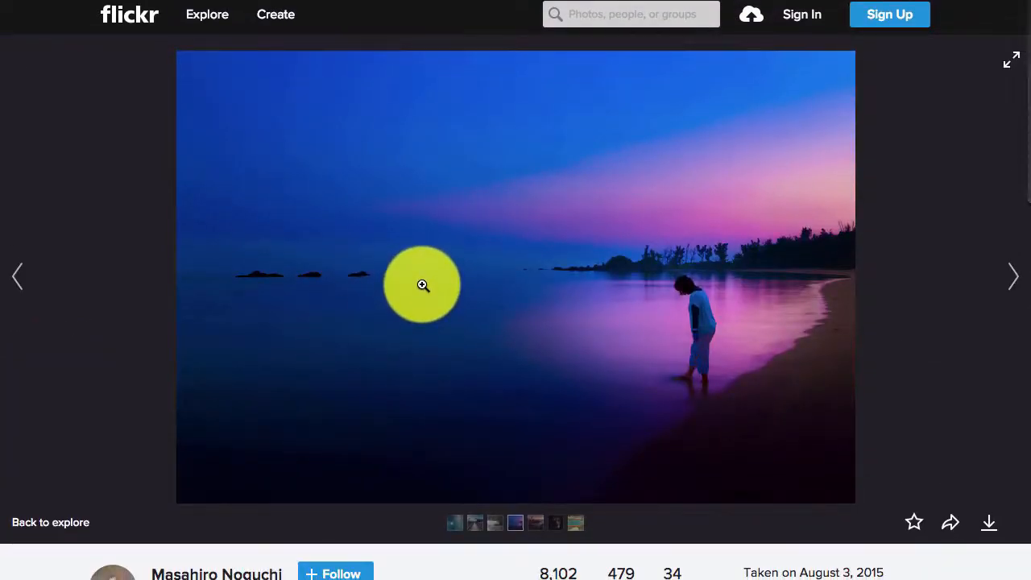
scroll(422, 286, "down", 2)
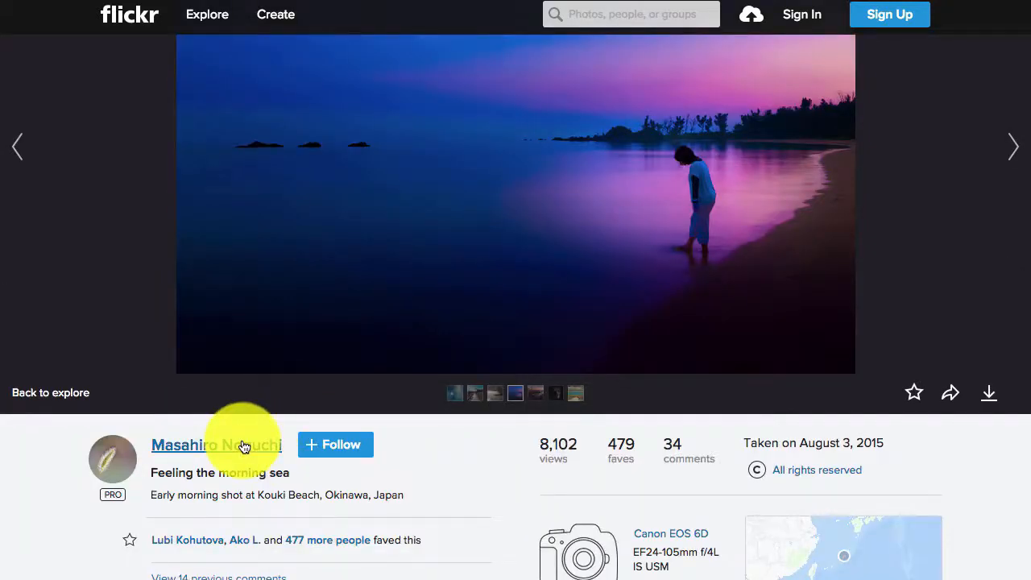
left_click(244, 447)
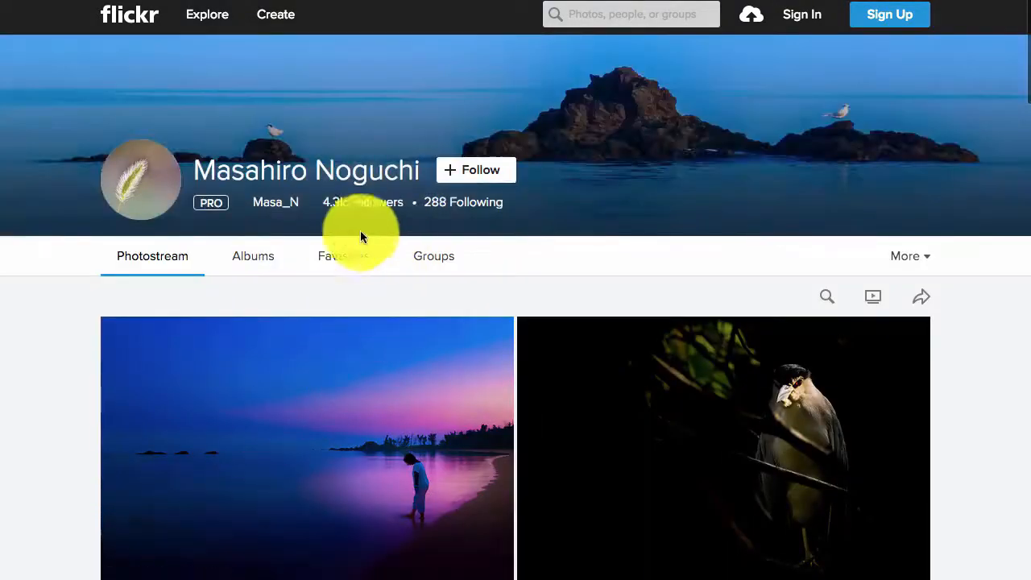
mouse_move(298, 203)
left_mouse_down()
mouse_move(251, 203)
mouse_move(299, 203)
left_mouse_up()
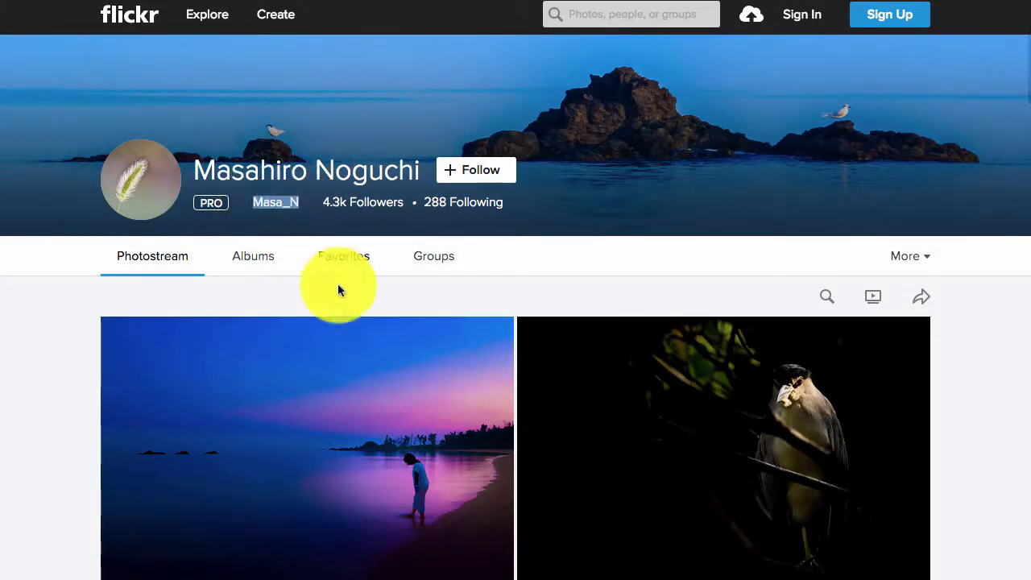
Look through the albums on the photographer's Flickr profile
left_click(269, 265)
scroll(375, 284, "down", 1)
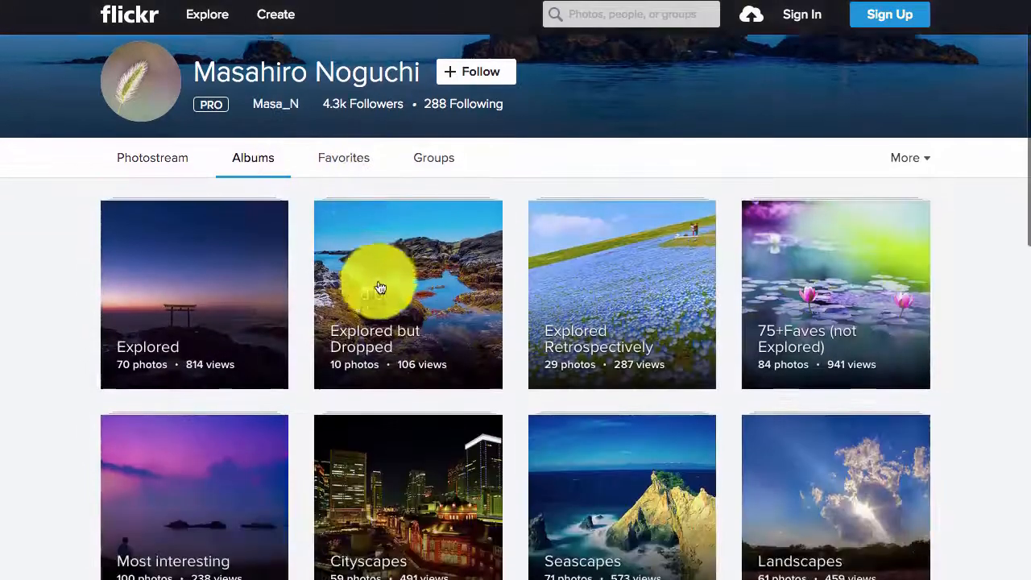
scroll(744, 329, "down", 5)
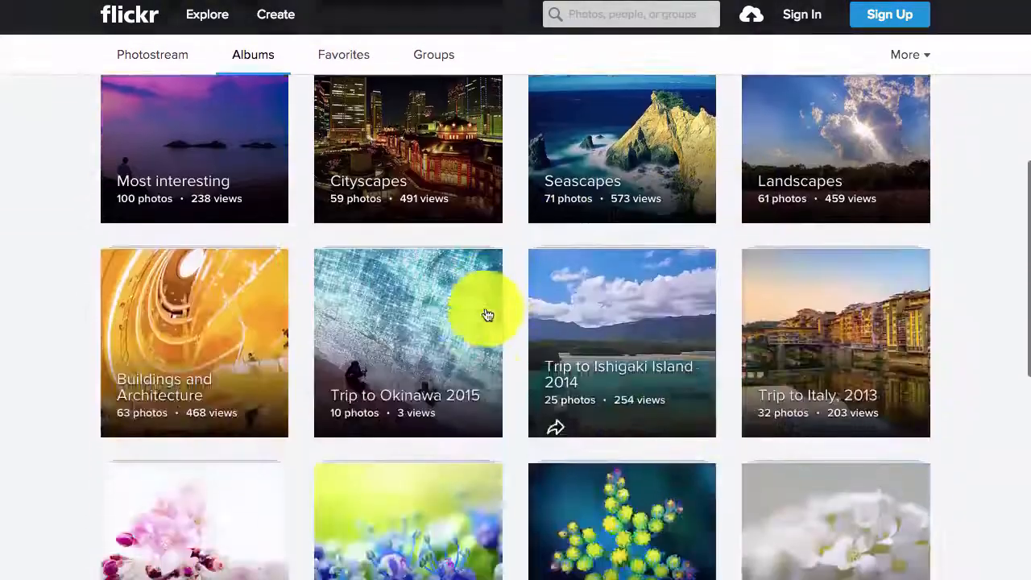
scroll(488, 314, "down", 10)
scroll(486, 313, "up", 15)
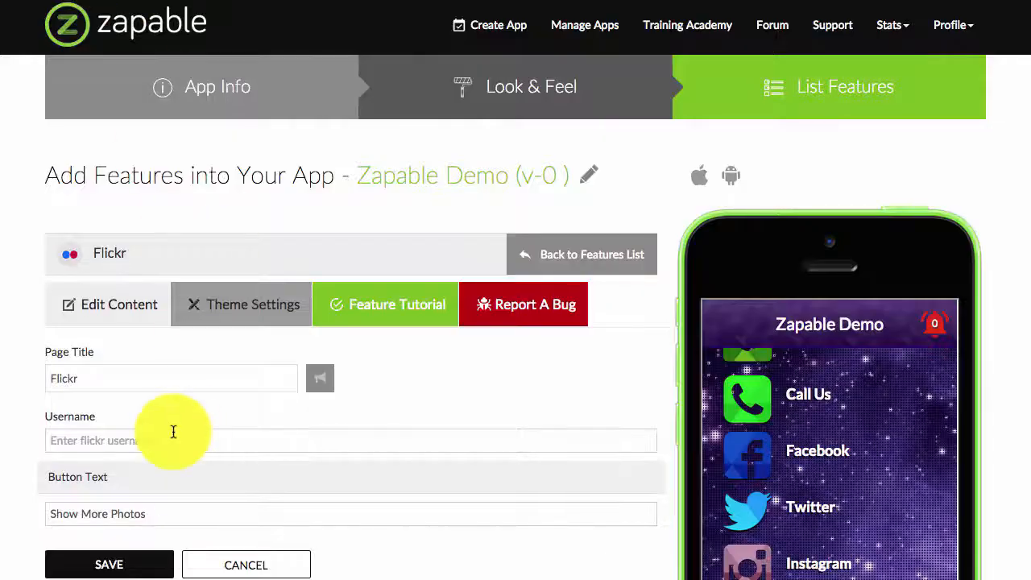
Switch back to Zapable and enter the photographer's Flickr username in the Flickr feature
left_click(99, 442)
type("Masa_N")
scroll(99, 443, "down", 1)
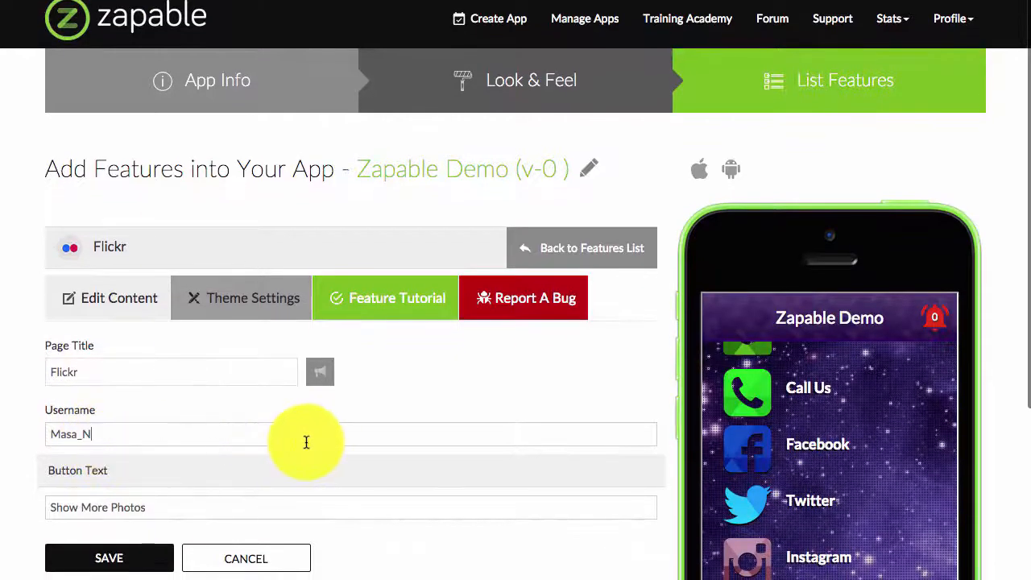
Choose the Explored album for the Flickr feature and look over its photos
left_click(348, 487)
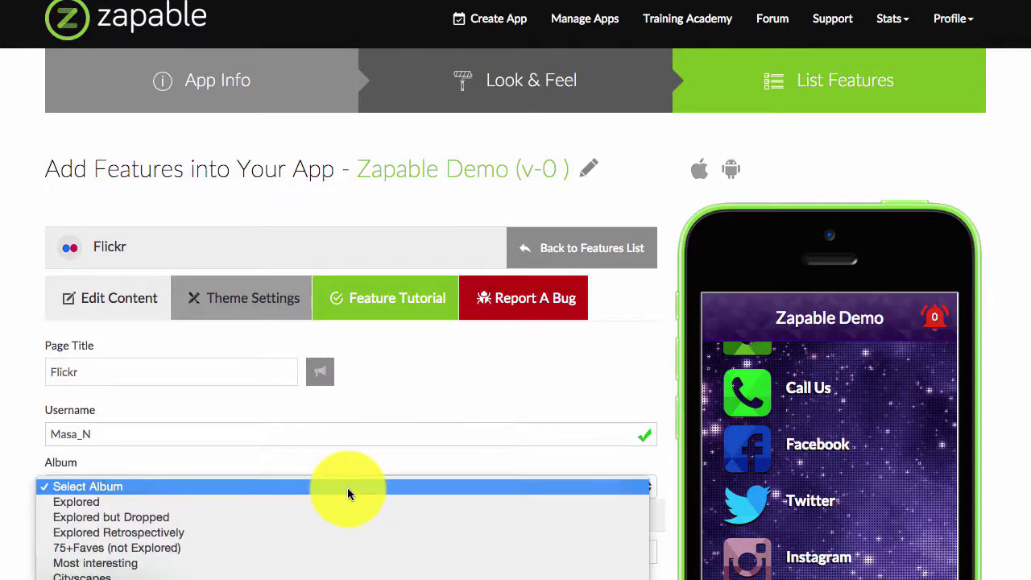
key("Escape")
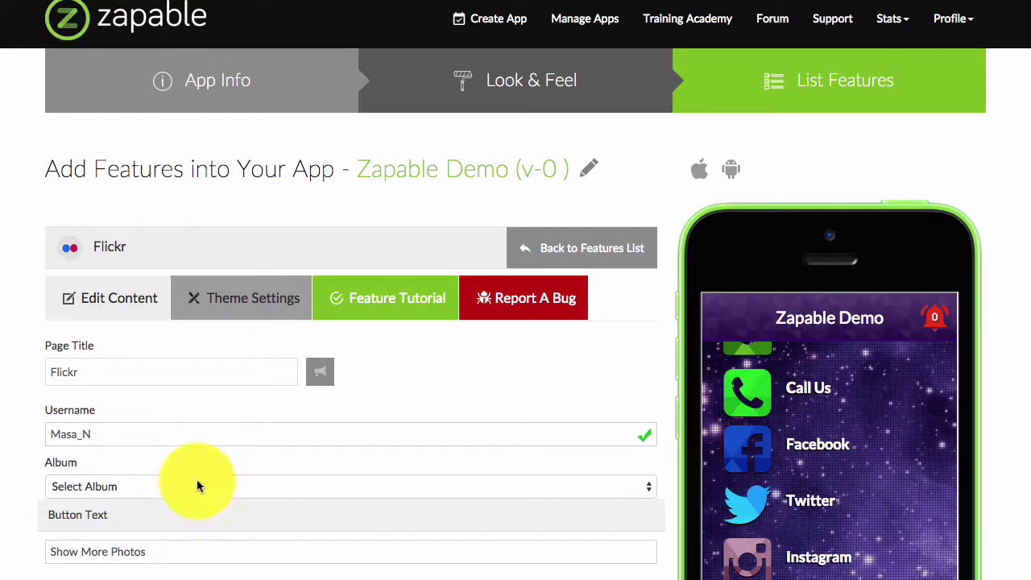
left_click(196, 486)
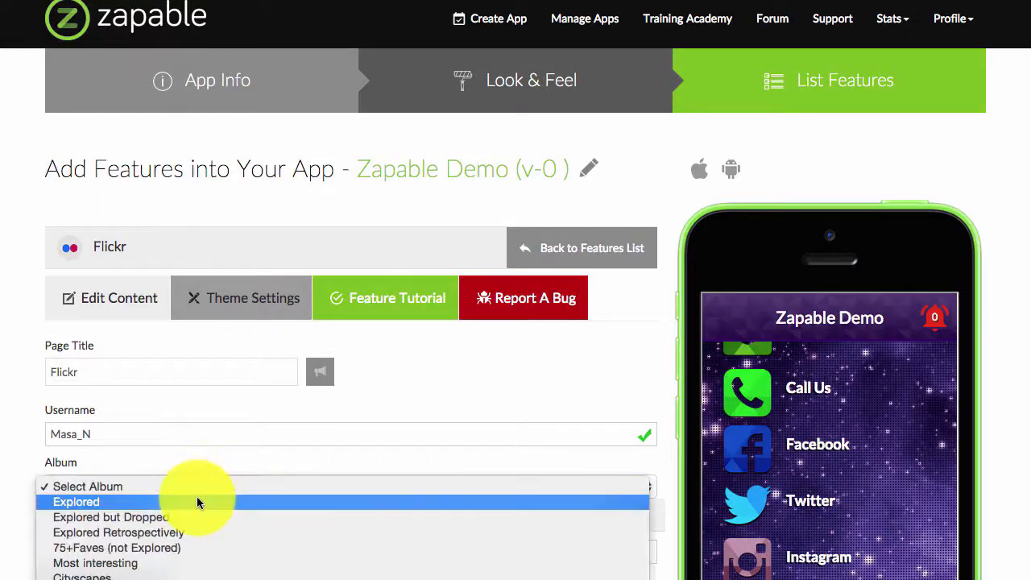
left_click(196, 501)
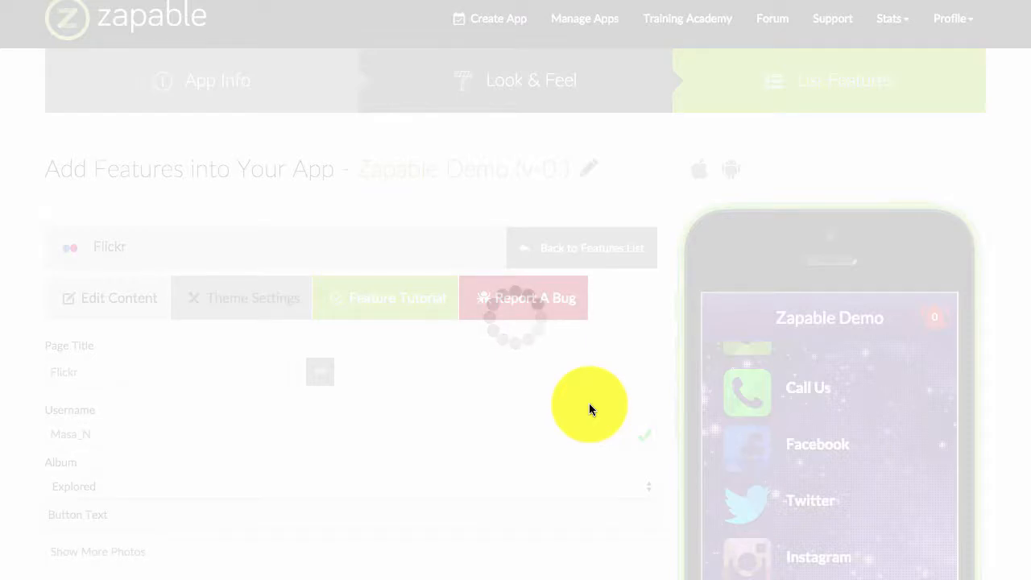
scroll(149, 414, "down", 5)
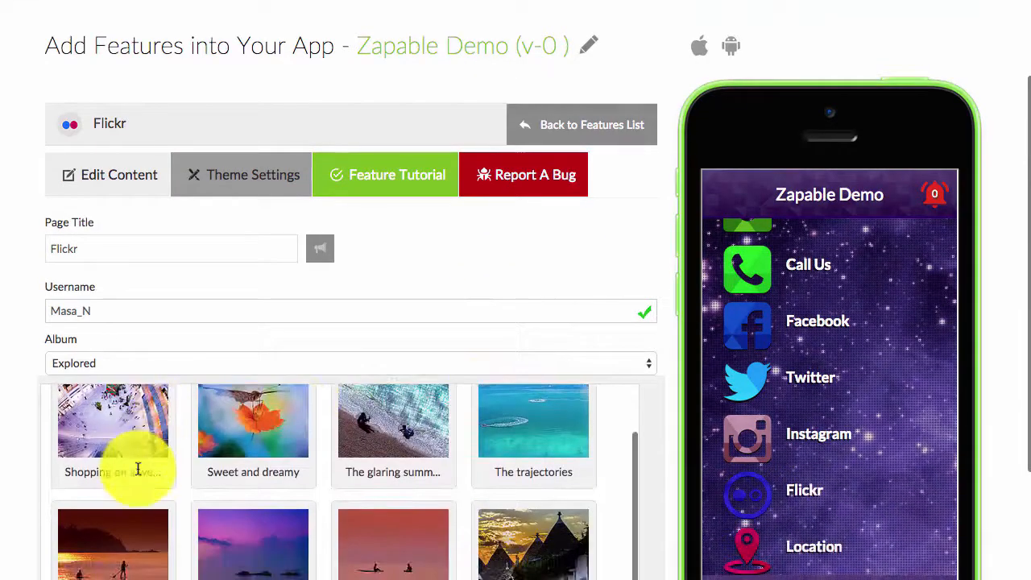
Load more photos from the Explored album in the Flickr feature's photo list and look over them
scroll(339, 452, "down", 1)
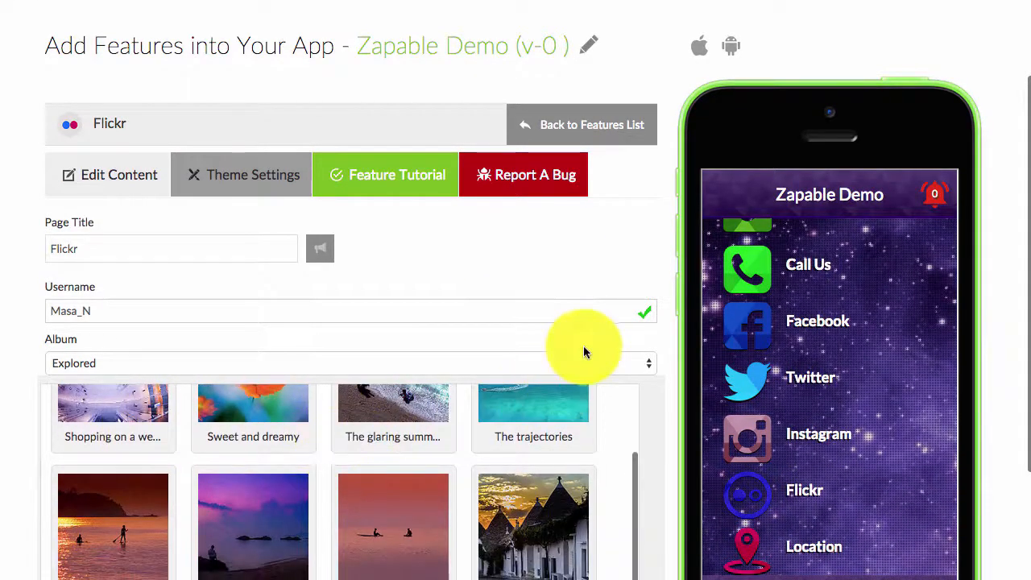
scroll(626, 387, "down", 10)
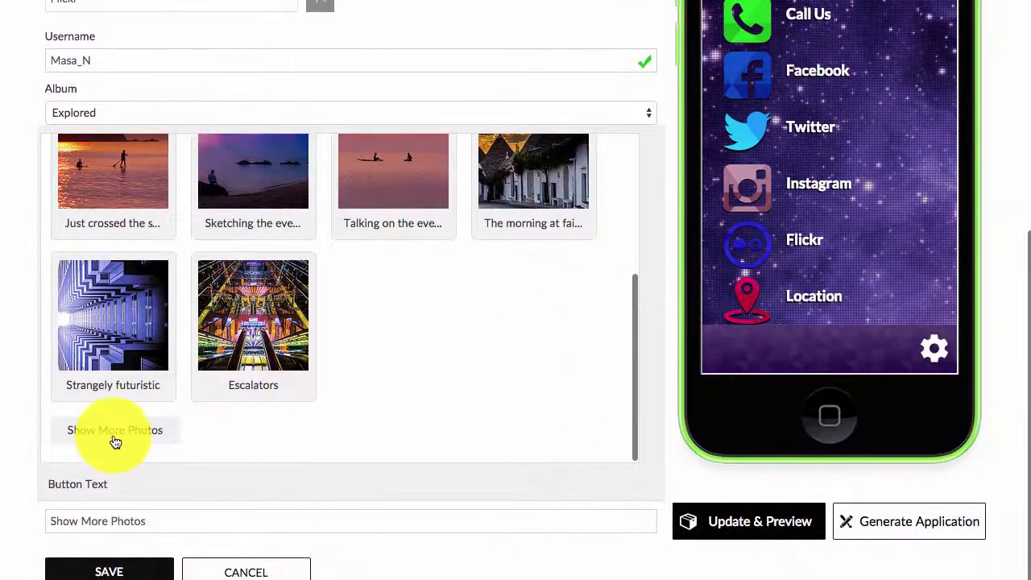
left_click(113, 436)
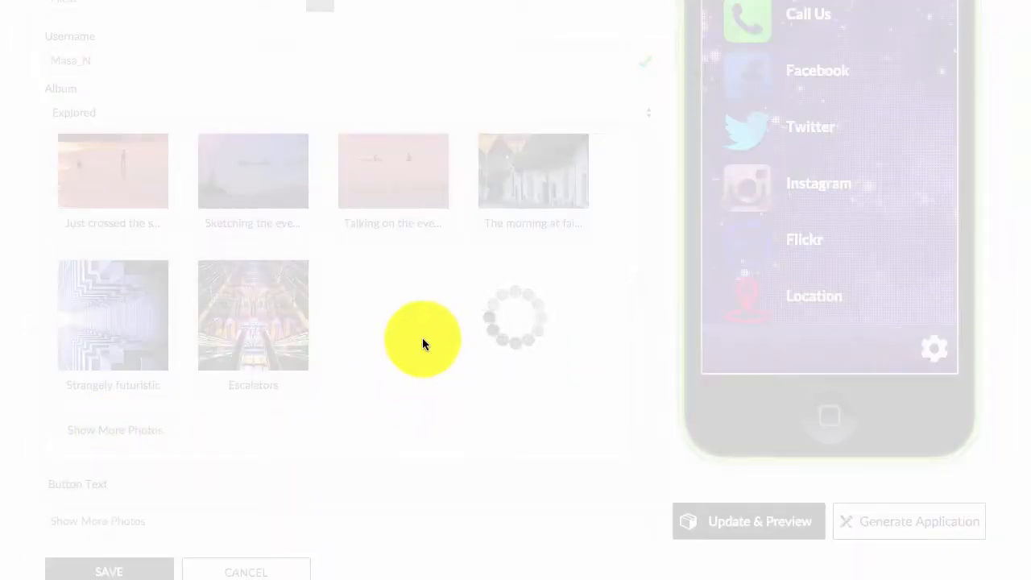
scroll(427, 343, "up", 3)
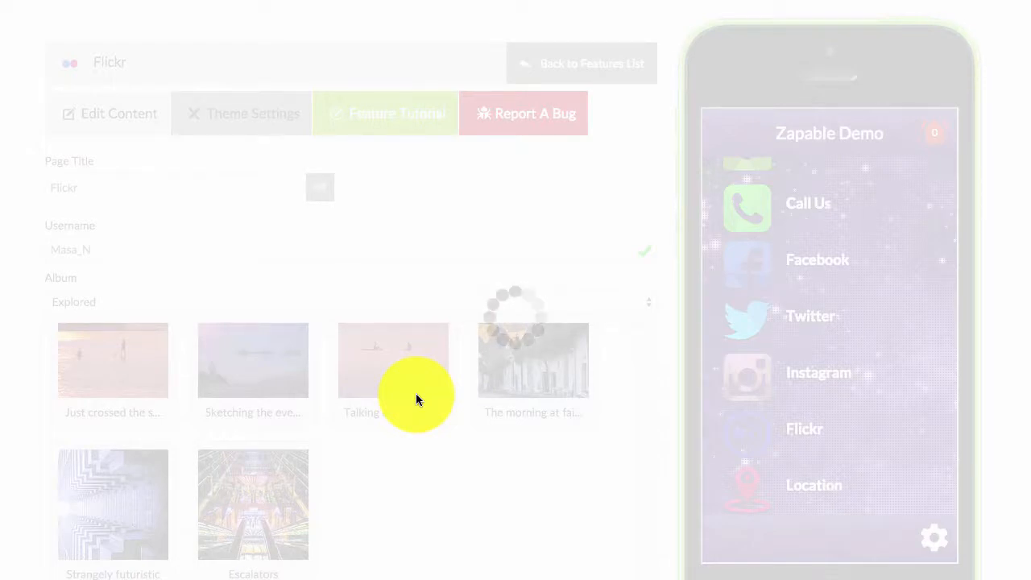
scroll(487, 418, "up", 5)
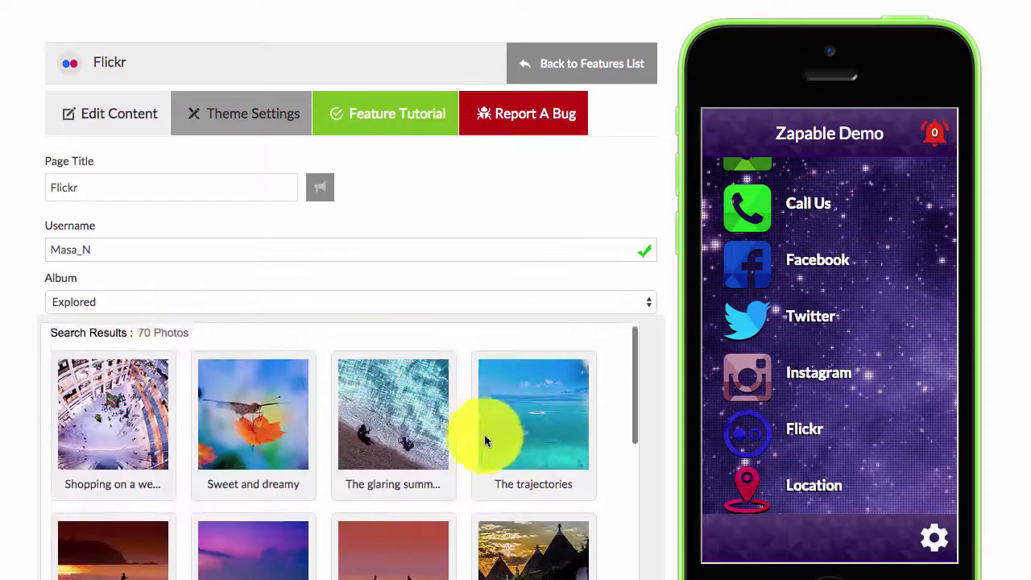
Save the Flickr feature and update the app's phone preview
scroll(615, 417, "down", 10)
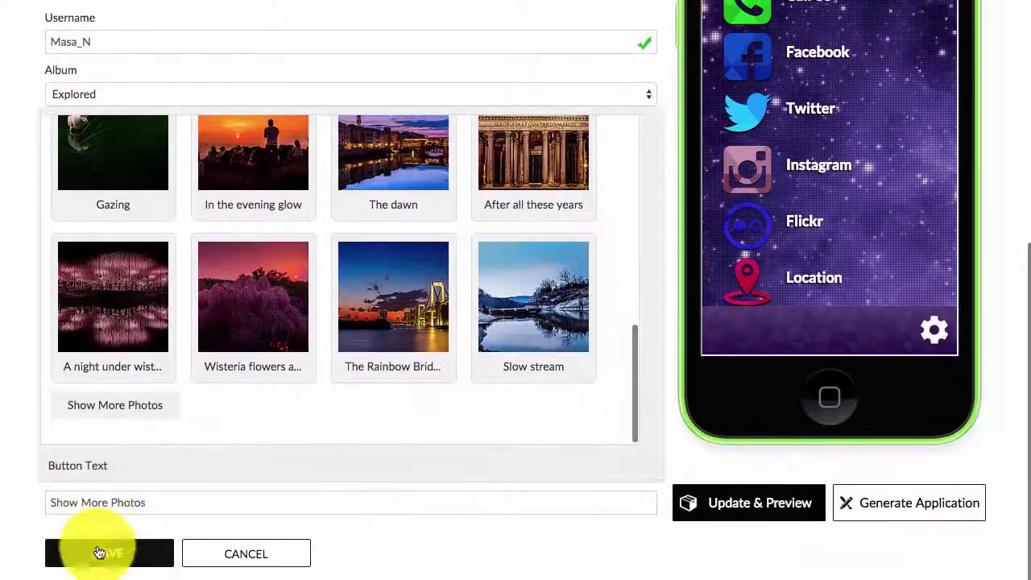
left_click(99, 553)
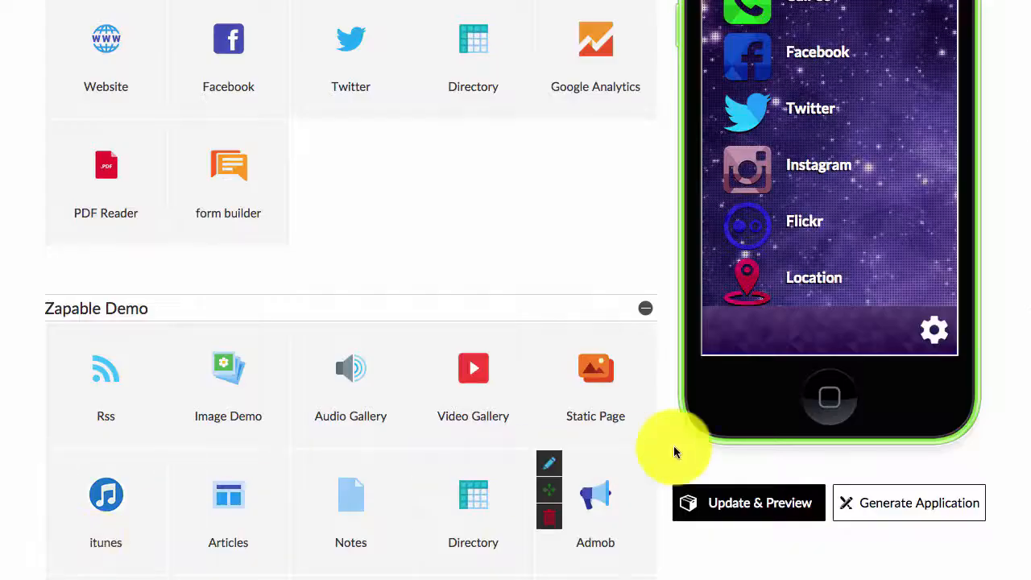
left_click(740, 503)
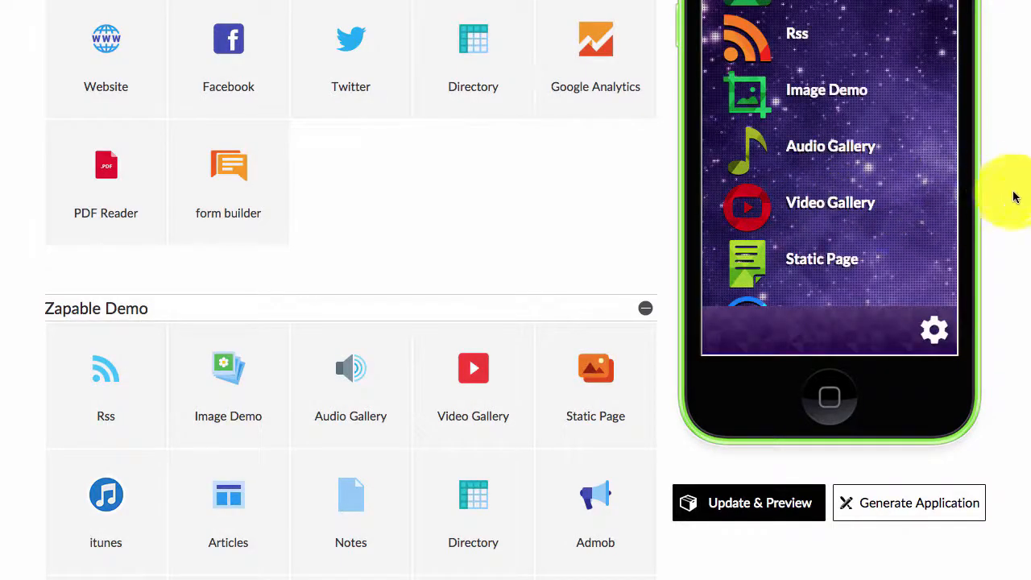
Open the Flickr feature in the phone preview to check the Explored album's photos
scroll(1004, 201, "up", 2)
scroll(817, 173, "down", 5)
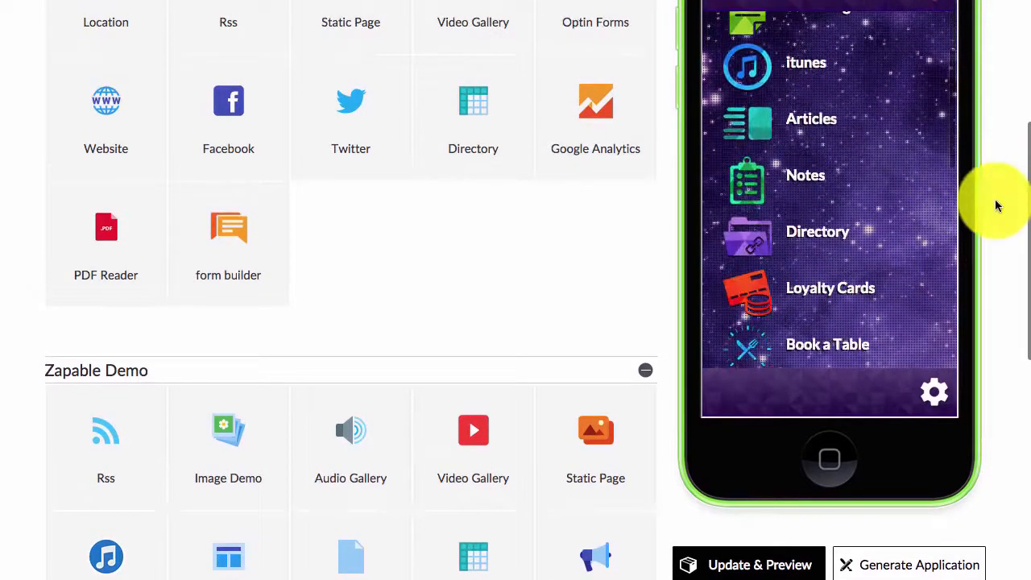
scroll(996, 207, "up", 1)
scroll(873, 197, "down", 10)
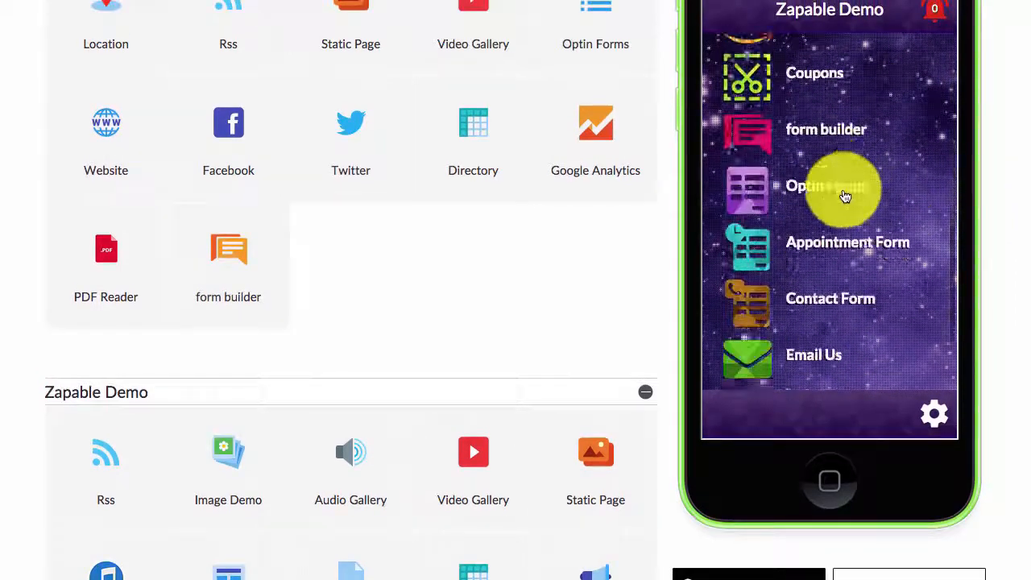
scroll(844, 195, "down", 3)
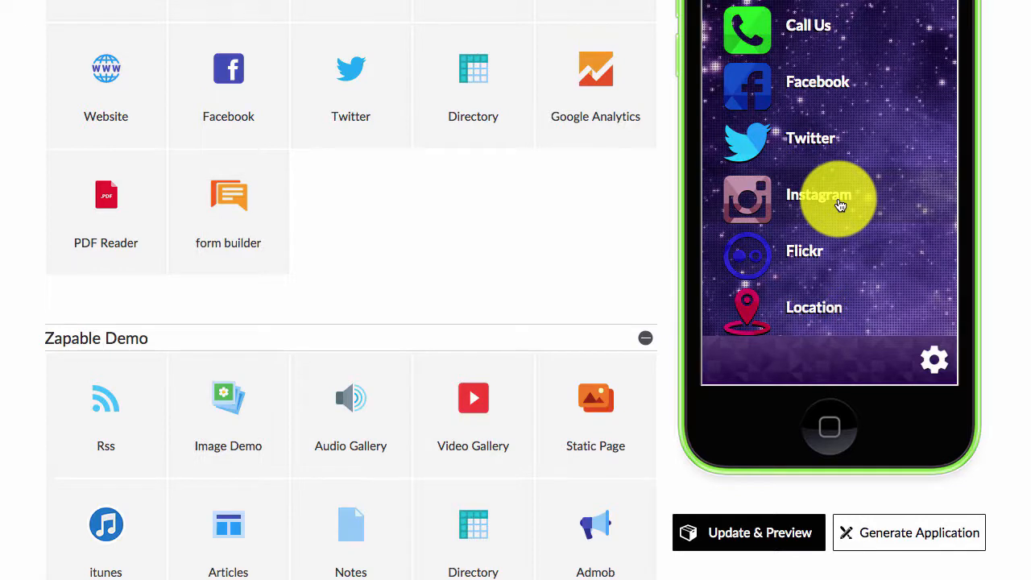
left_click(838, 208)
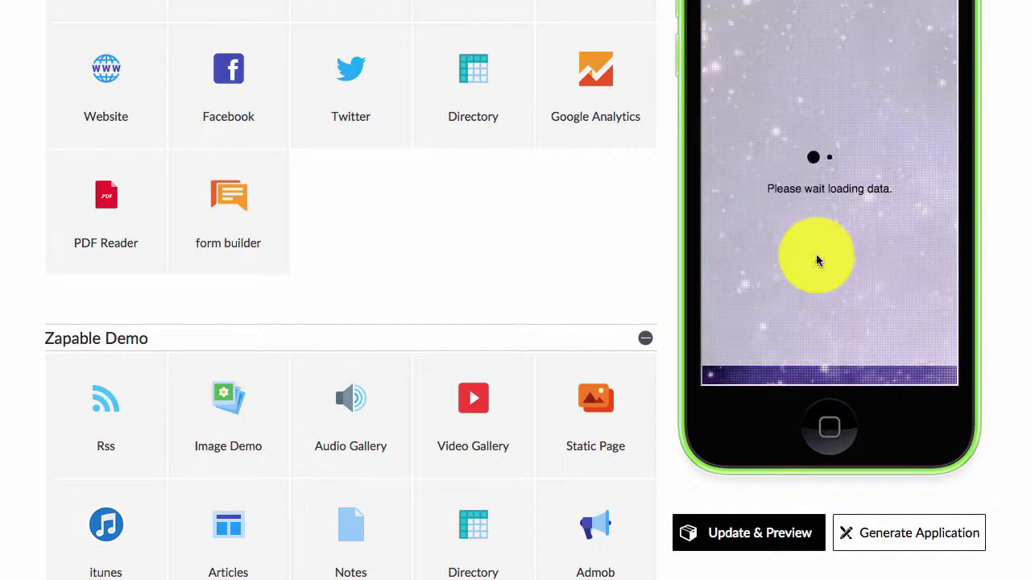
scroll(578, 221, "up", 1)
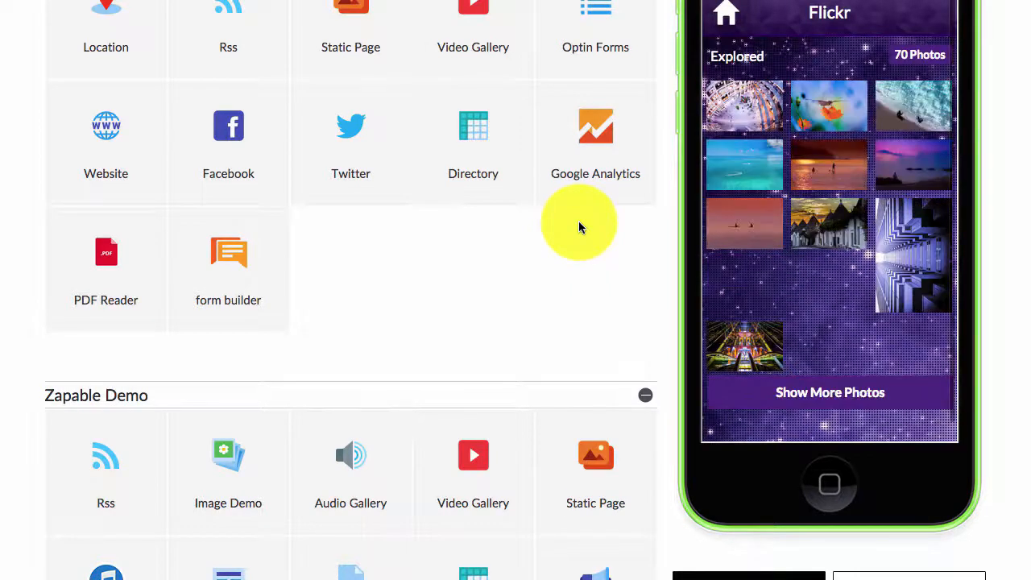
Open an album photo full screen in the phone preview and browse through the neighbouring photos
left_click(757, 115)
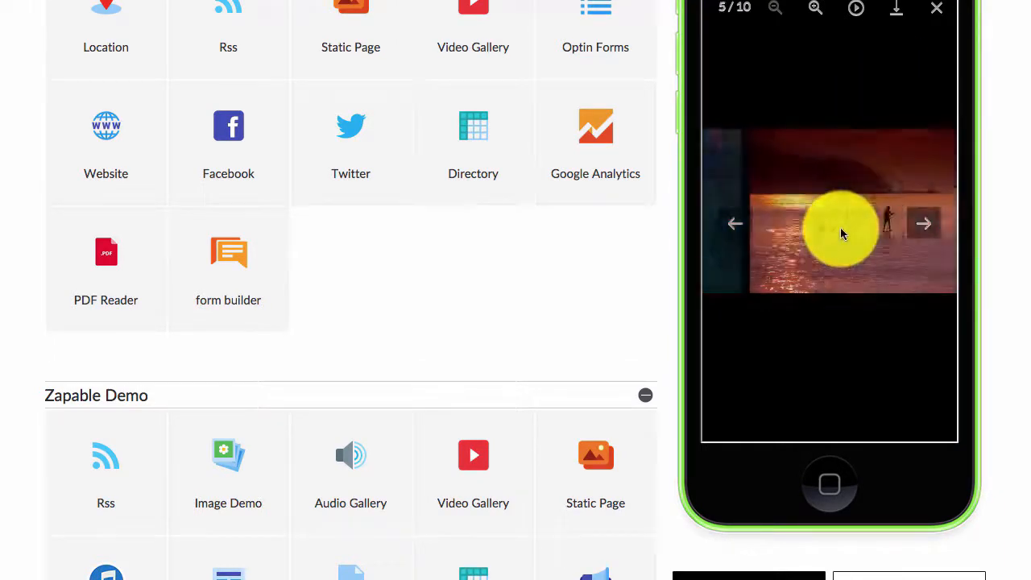
left_click(738, 226)
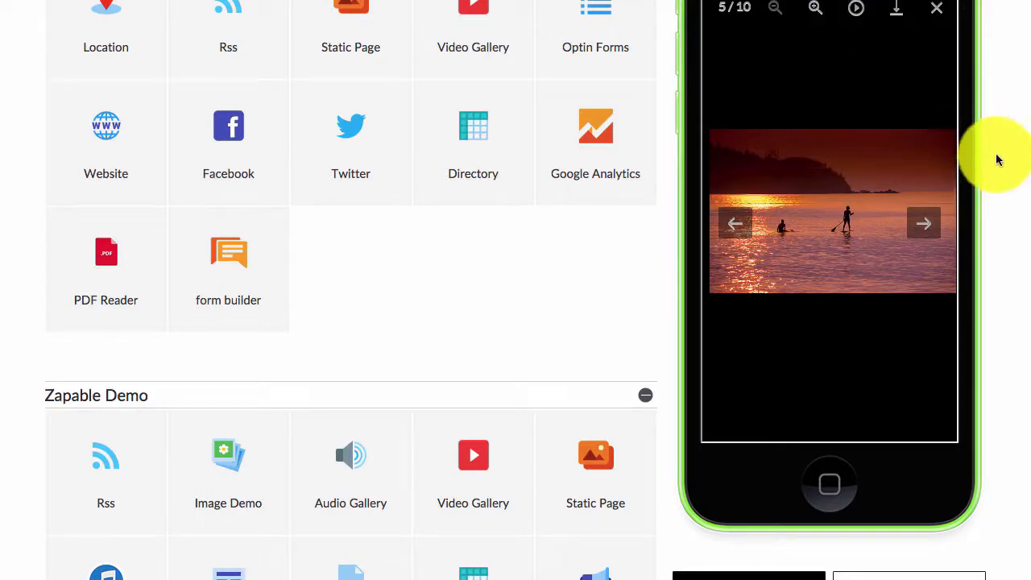
scroll(983, 145, "up", 2)
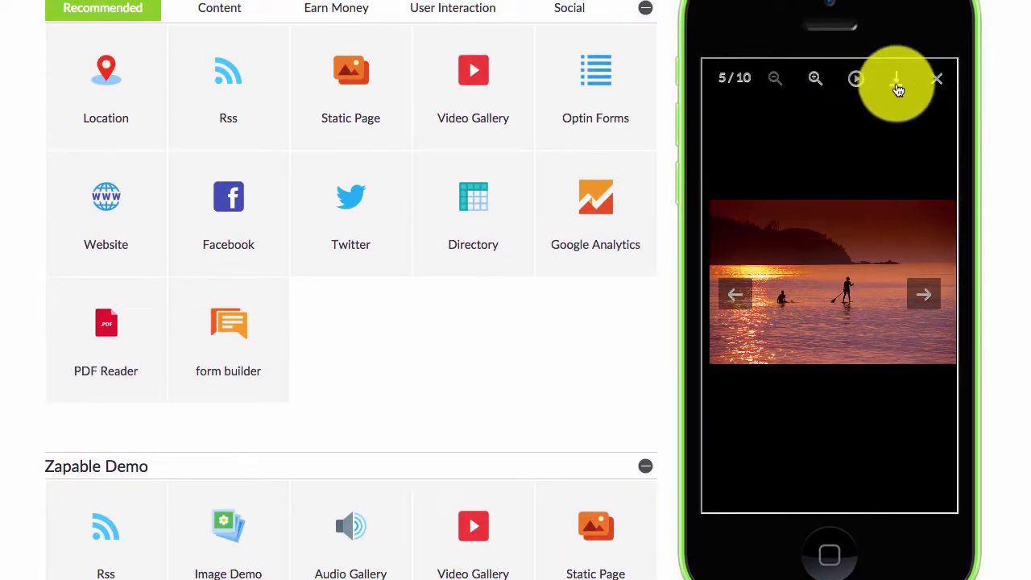